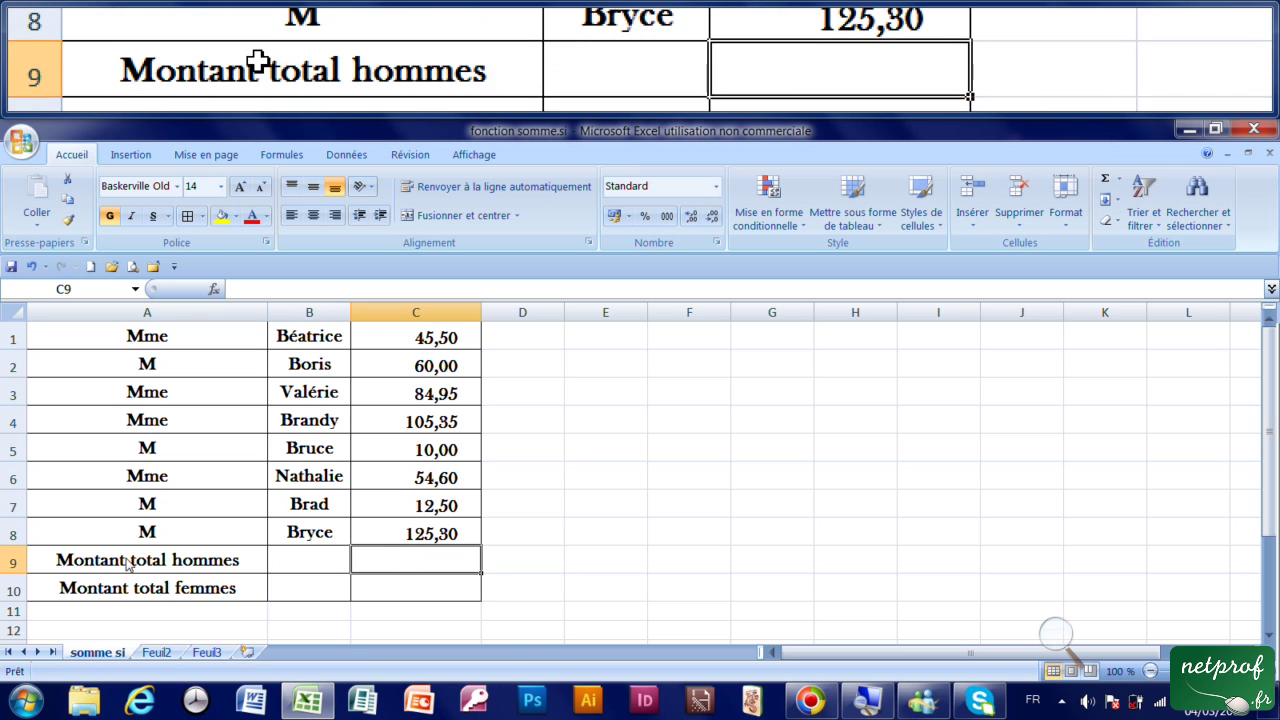
Step: Start inserting a function in cell C9 and list the functions of the category Tous
left_click(617, 563)
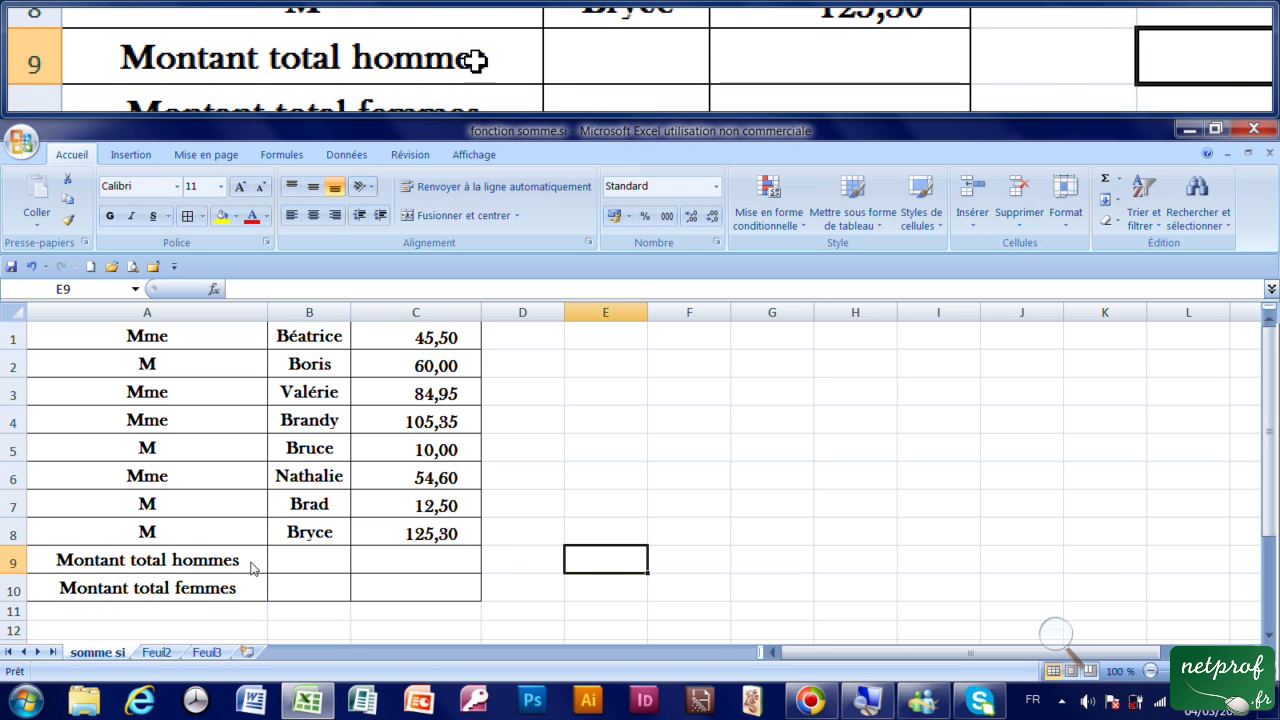
left_click(410, 571)
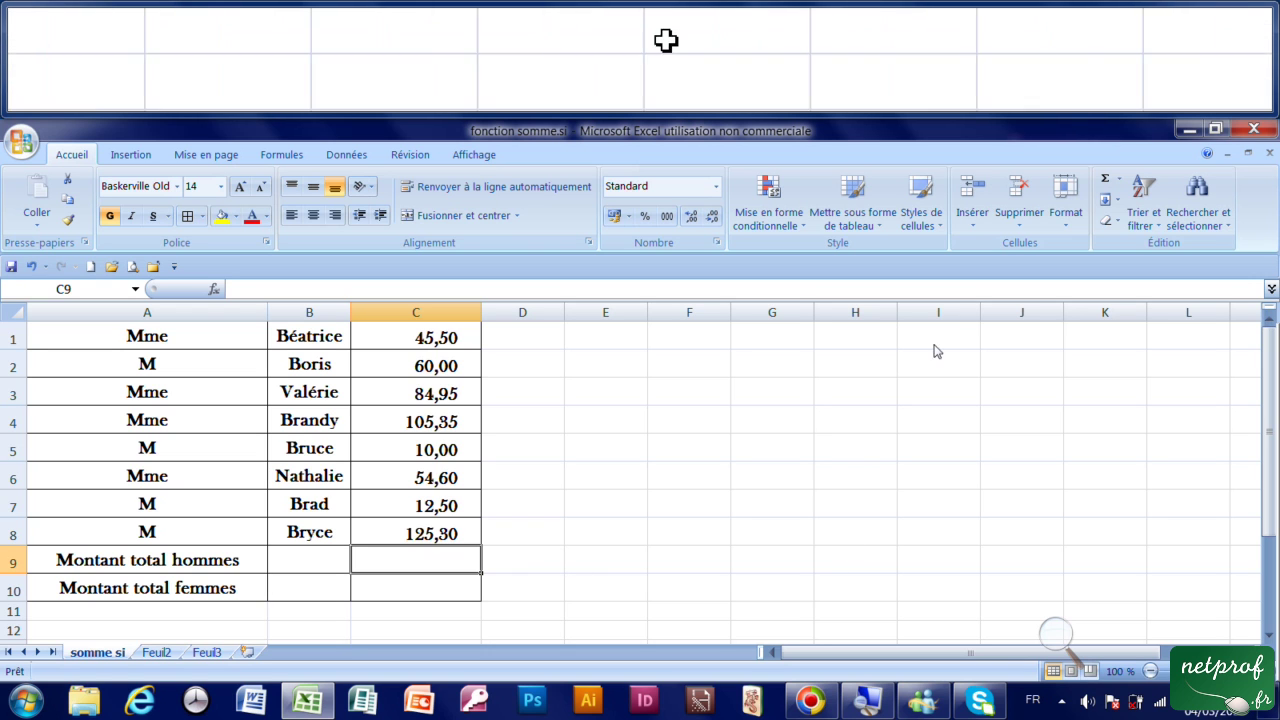
left_click(1121, 180)
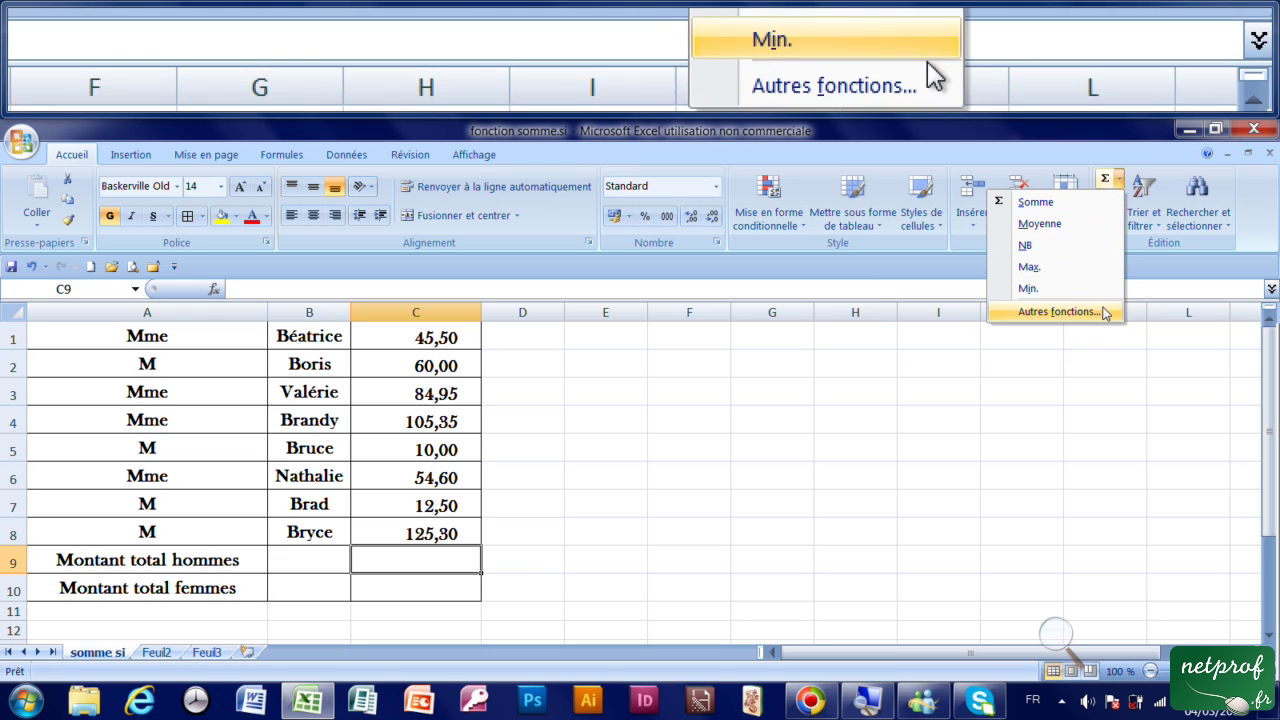
left_click(1105, 312)
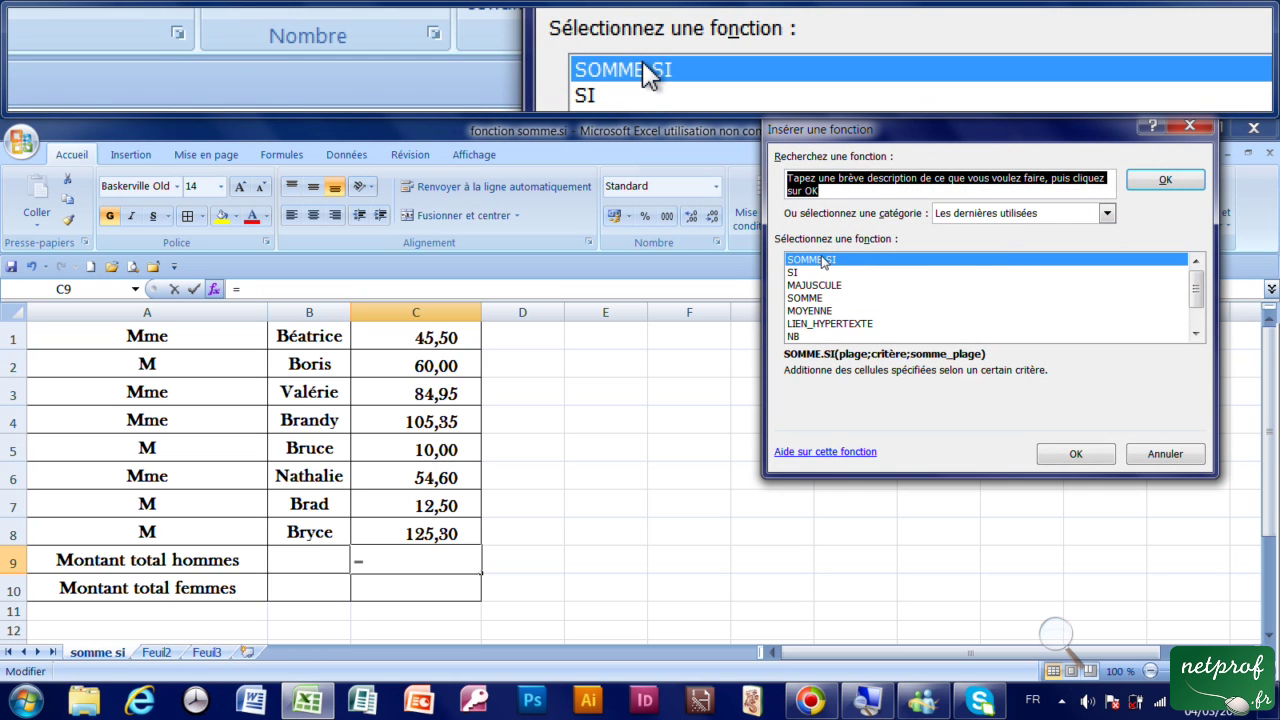
left_click(851, 262)
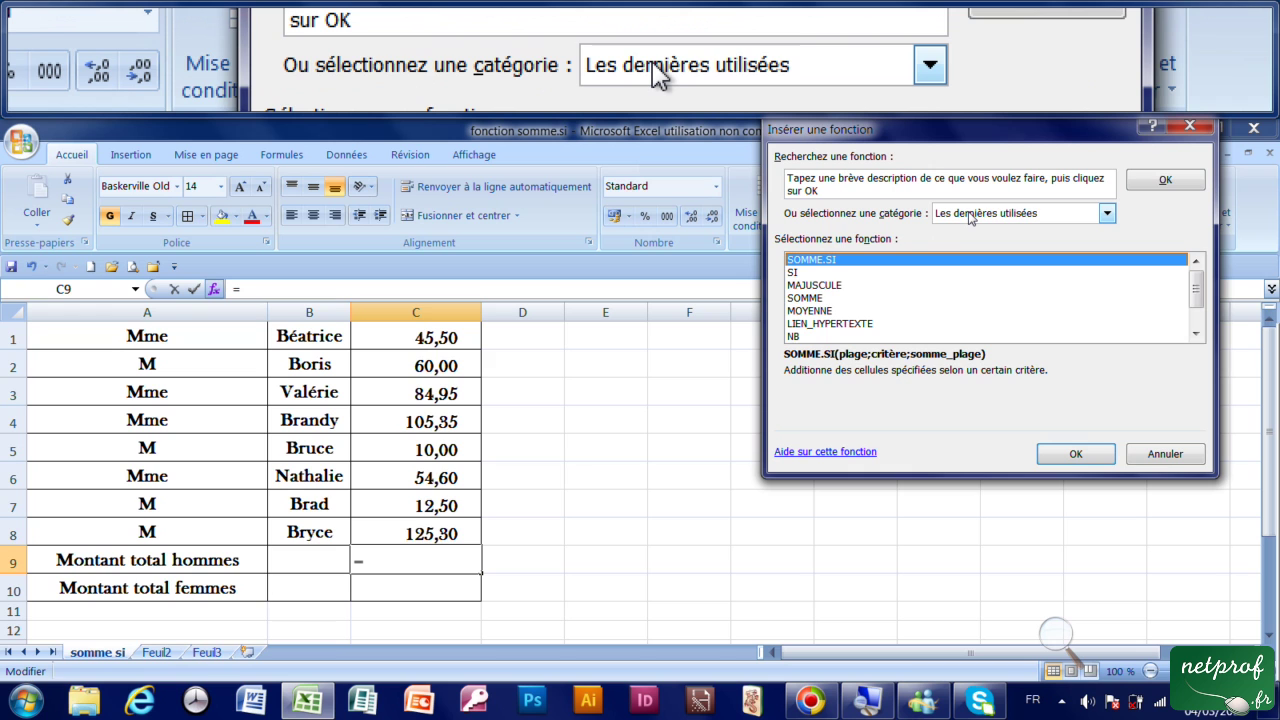
left_click(968, 218)
left_click(968, 234)
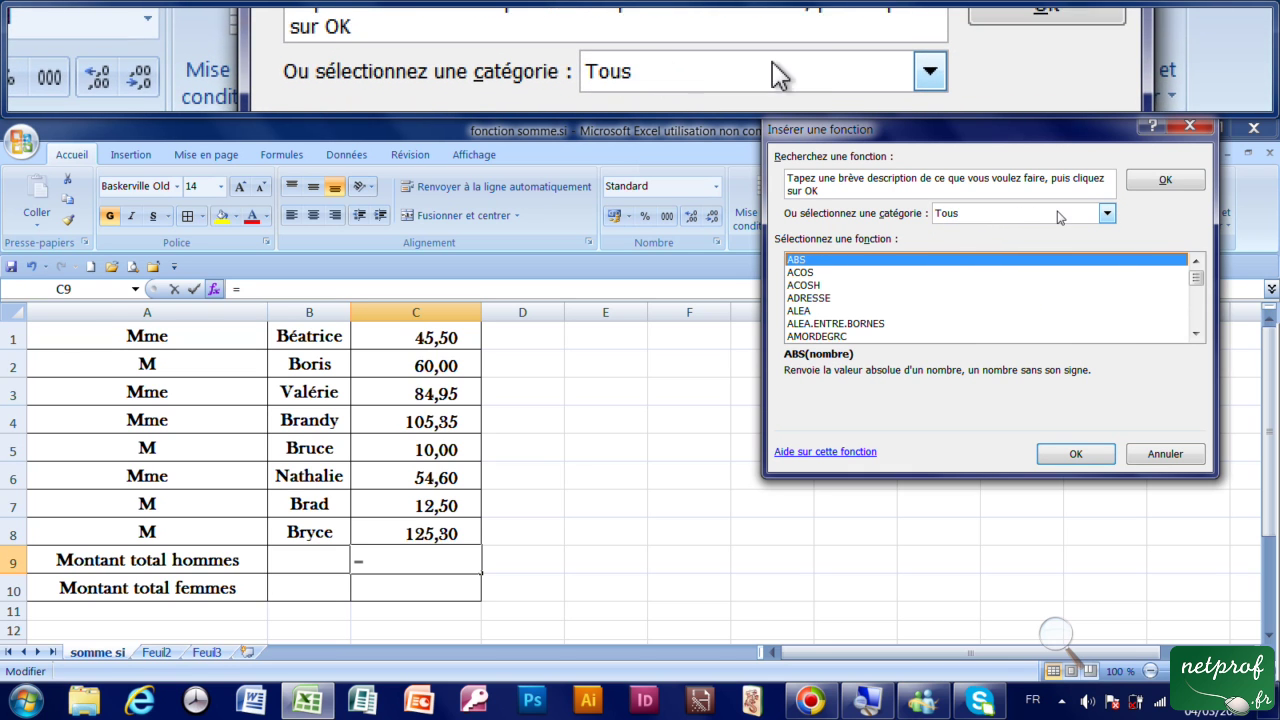
Step: Choose the SOMME.SI function from the full function list and open its arguments for cell C9
scroll(923, 305, "down", 3)
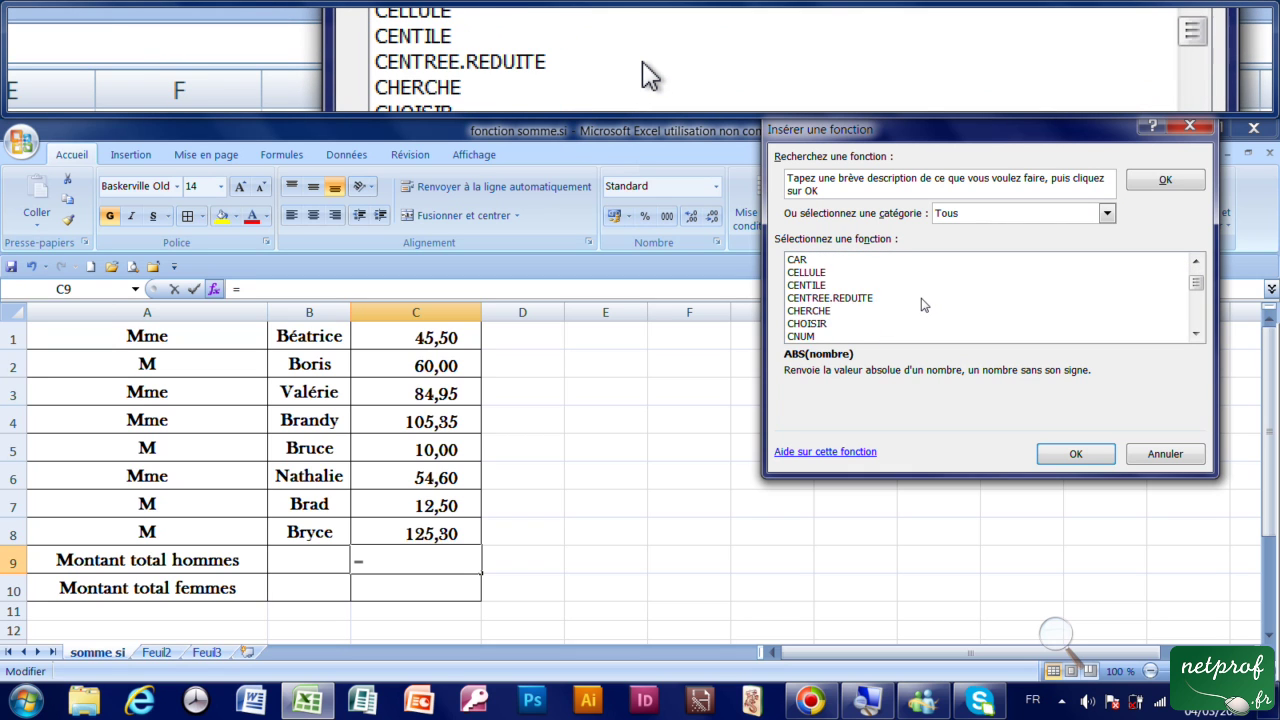
scroll(923, 305, "down", 4)
scroll(923, 305, "down", 10)
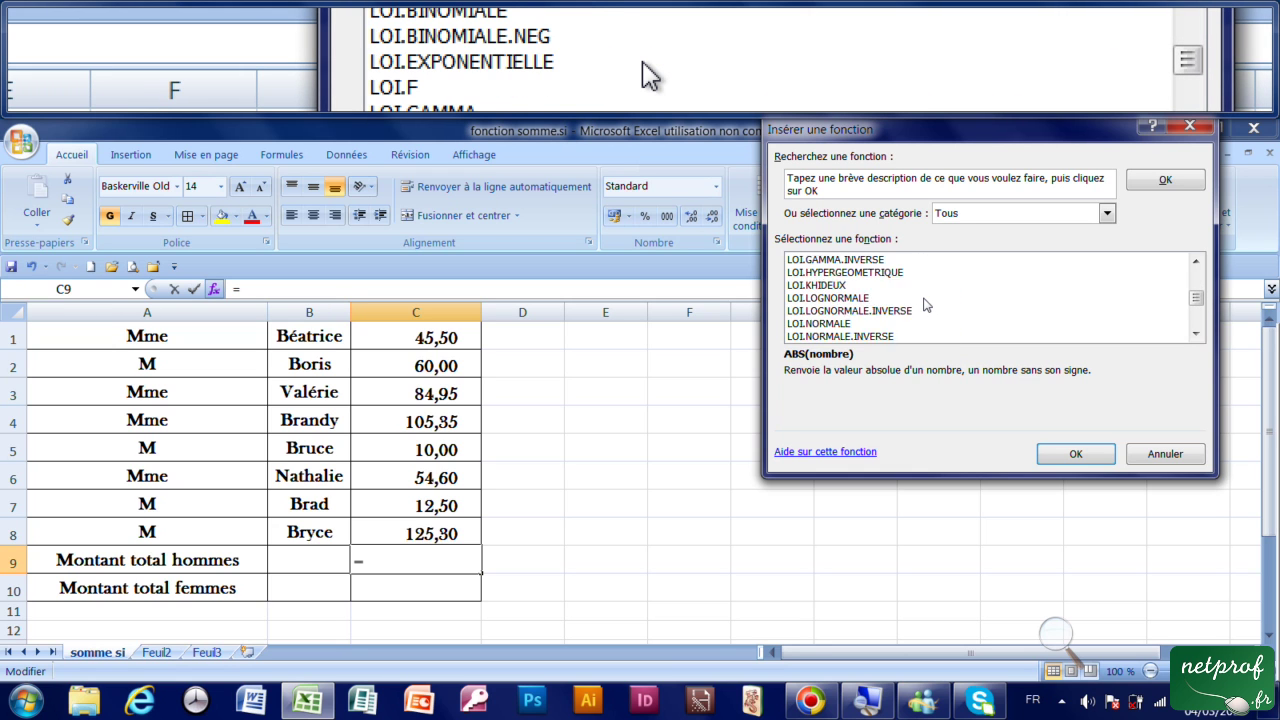
scroll(923, 305, "down", 6)
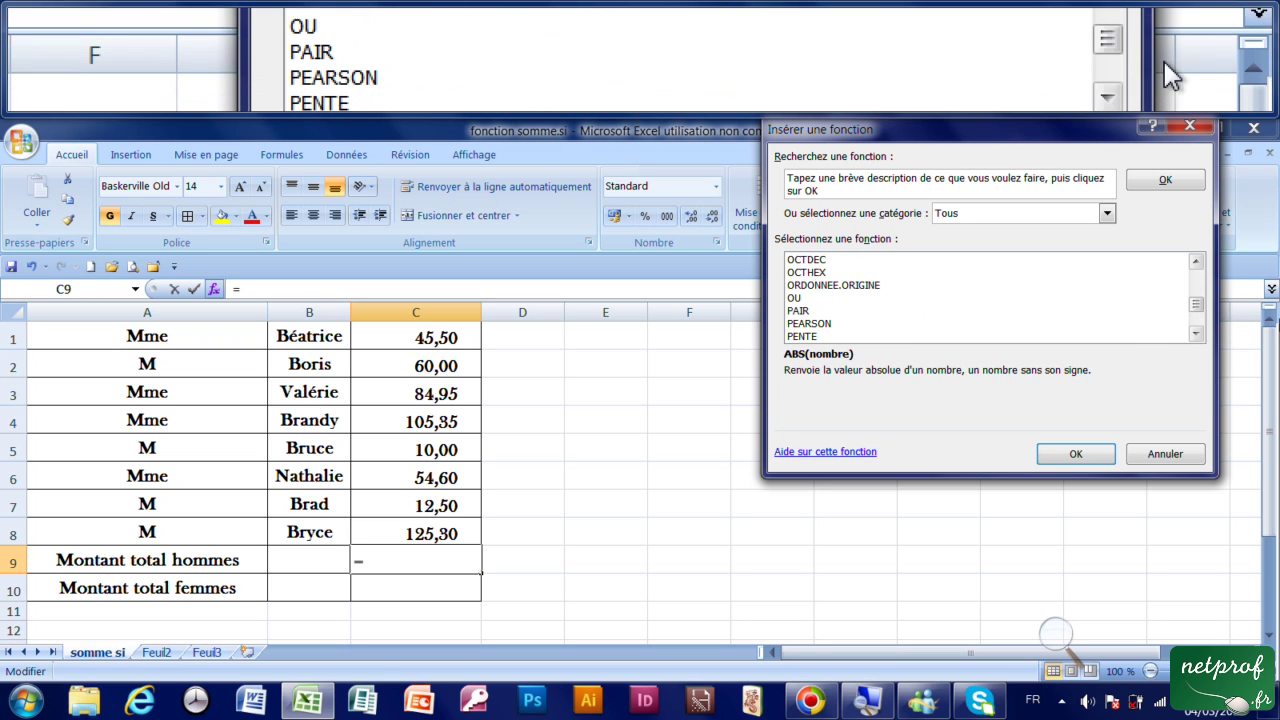
left_click(1195, 336)
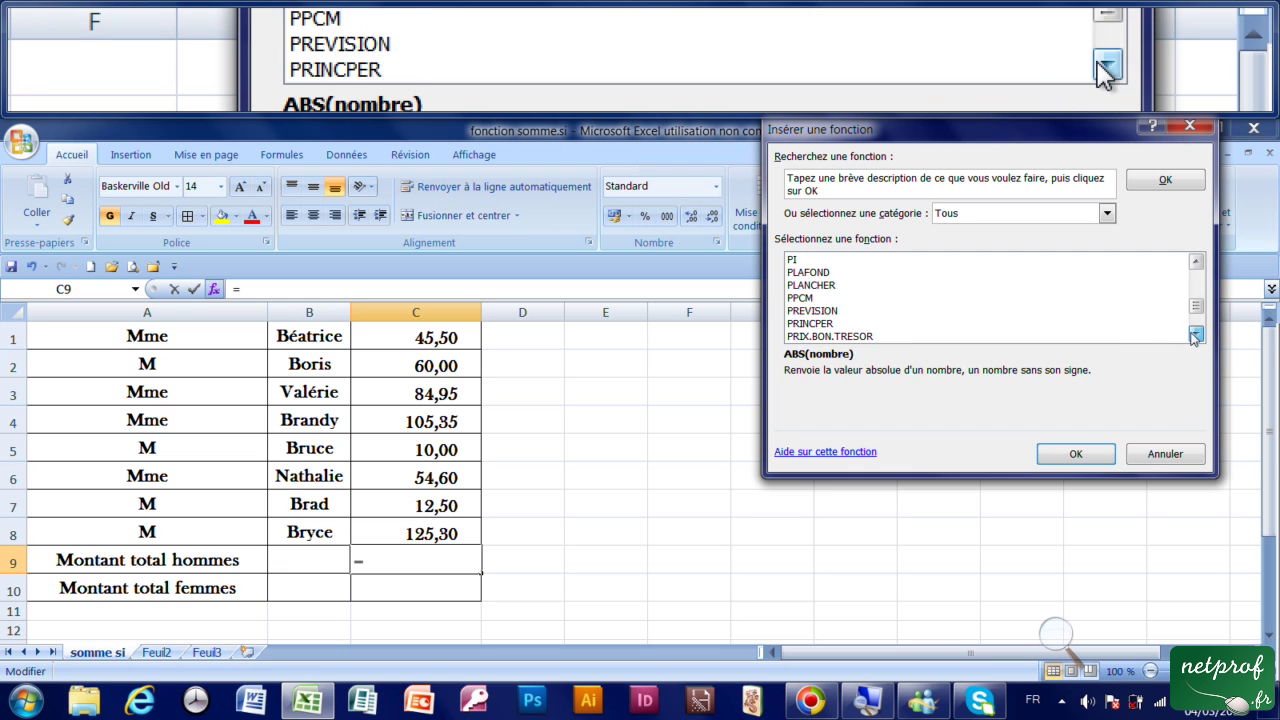
left_click(1195, 336)
left_click_drag(1195, 336, 1195, 336)
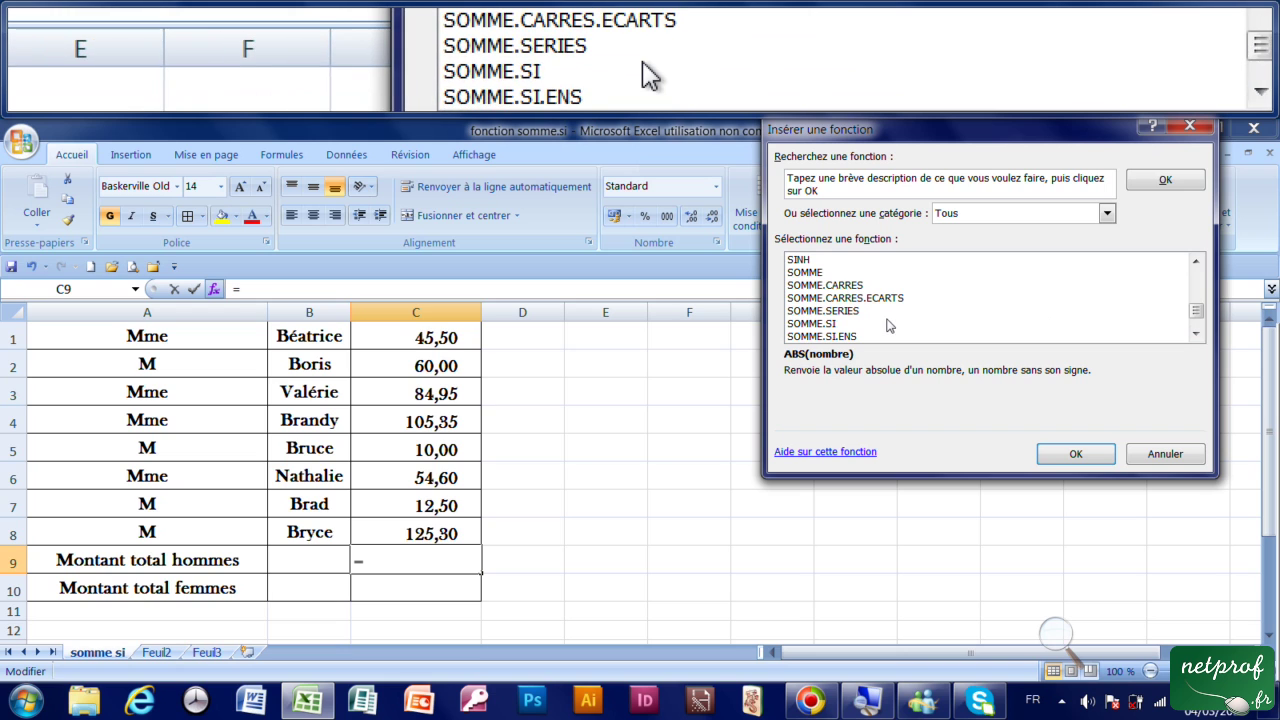
left_click(866, 324)
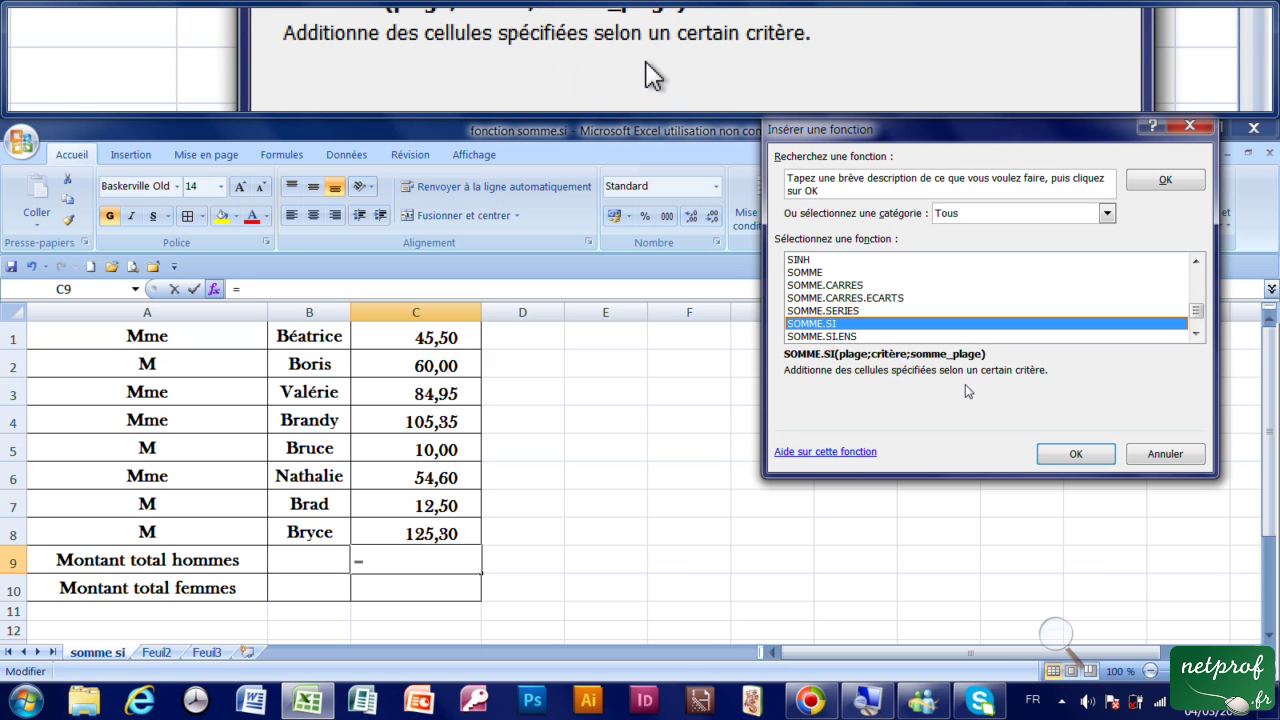
left_click(1080, 453)
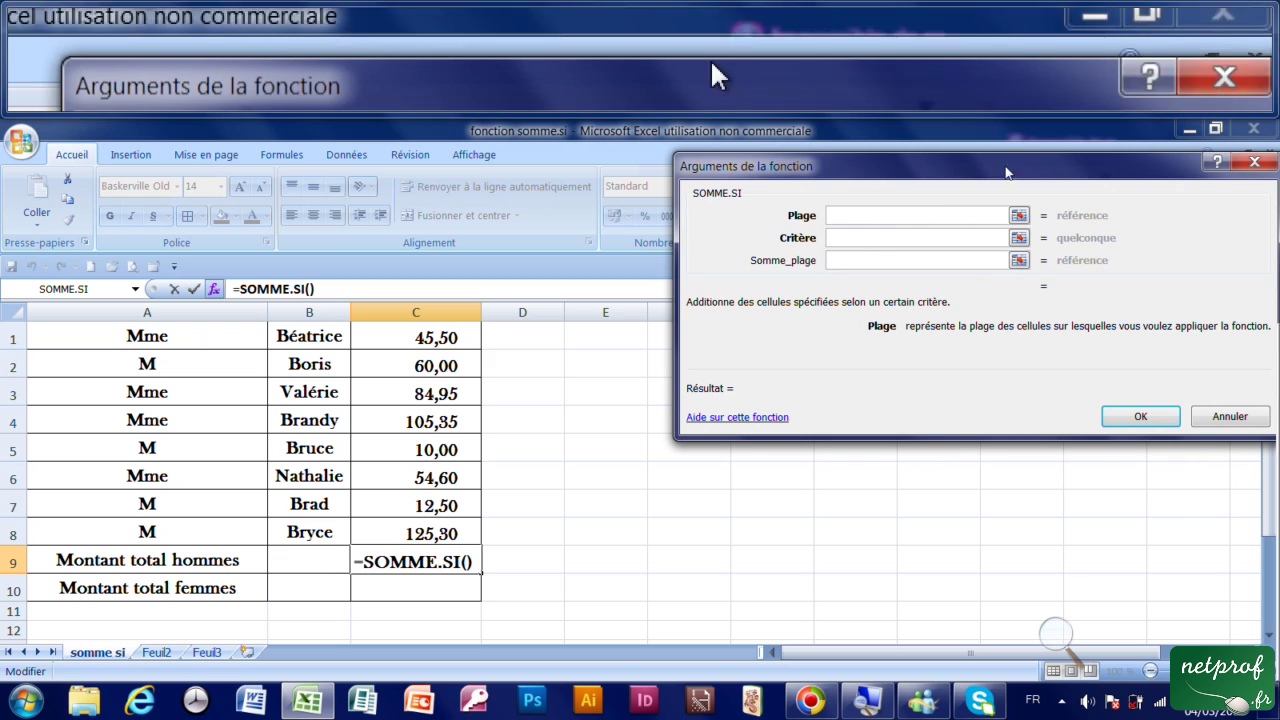
Step: Set the SOMME.SI criterion to M and its range (Plage) to A1:C8
left_click_drag(1008, 168, 881, 176)
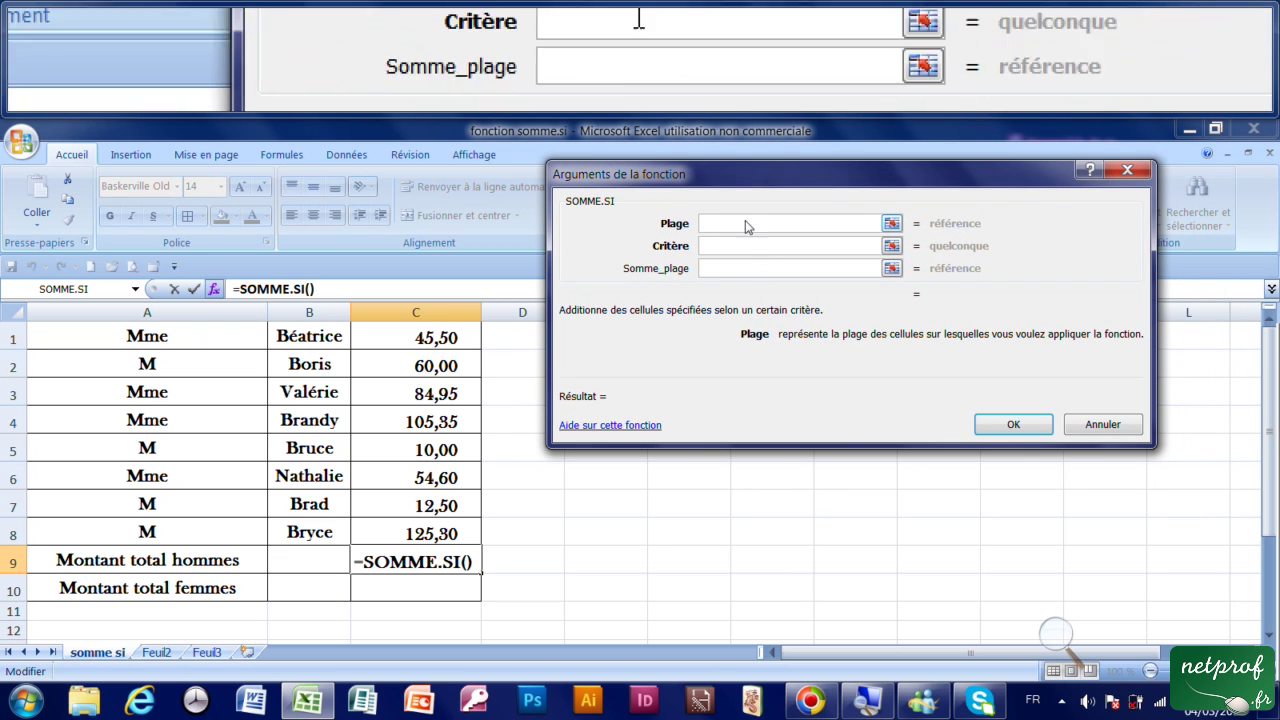
left_click(743, 252)
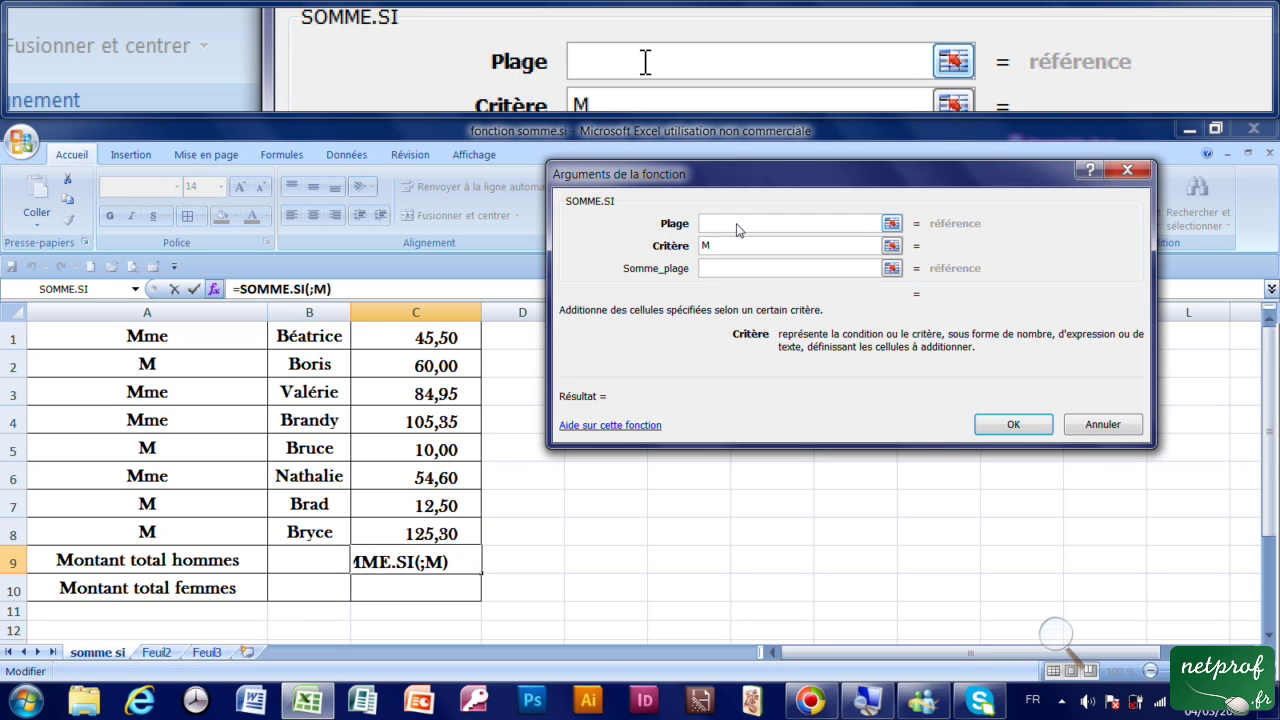
left_click(737, 226)
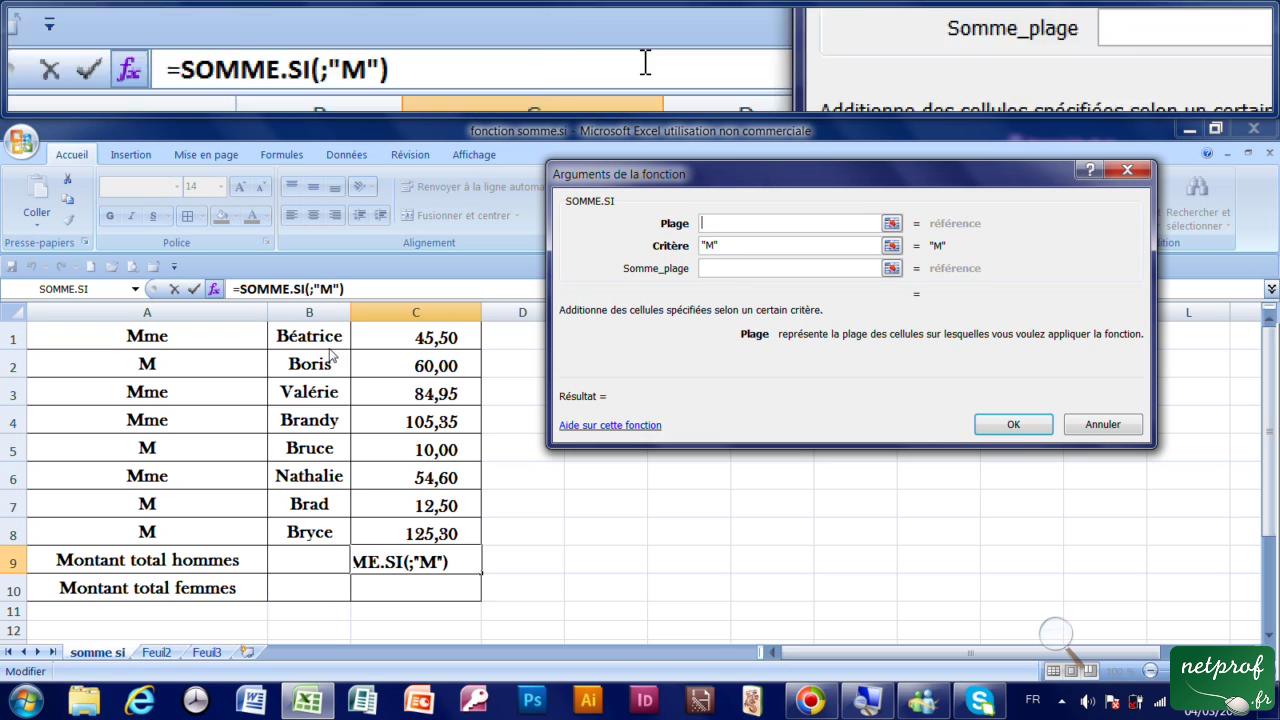
left_click_drag(165, 341, 422, 543)
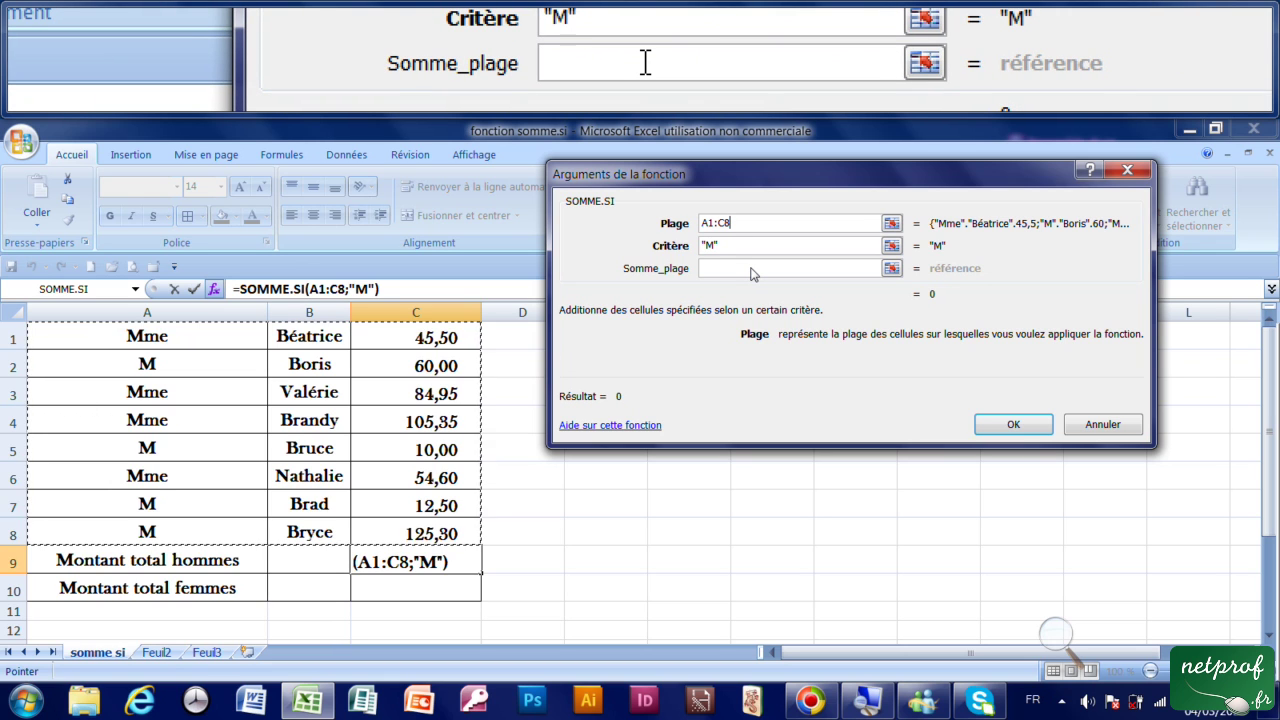
Step: Complete the C9 formula with the sum range (Somme_plage) C1:C8 and give the cell the thousands-separator number format
left_click(751, 269)
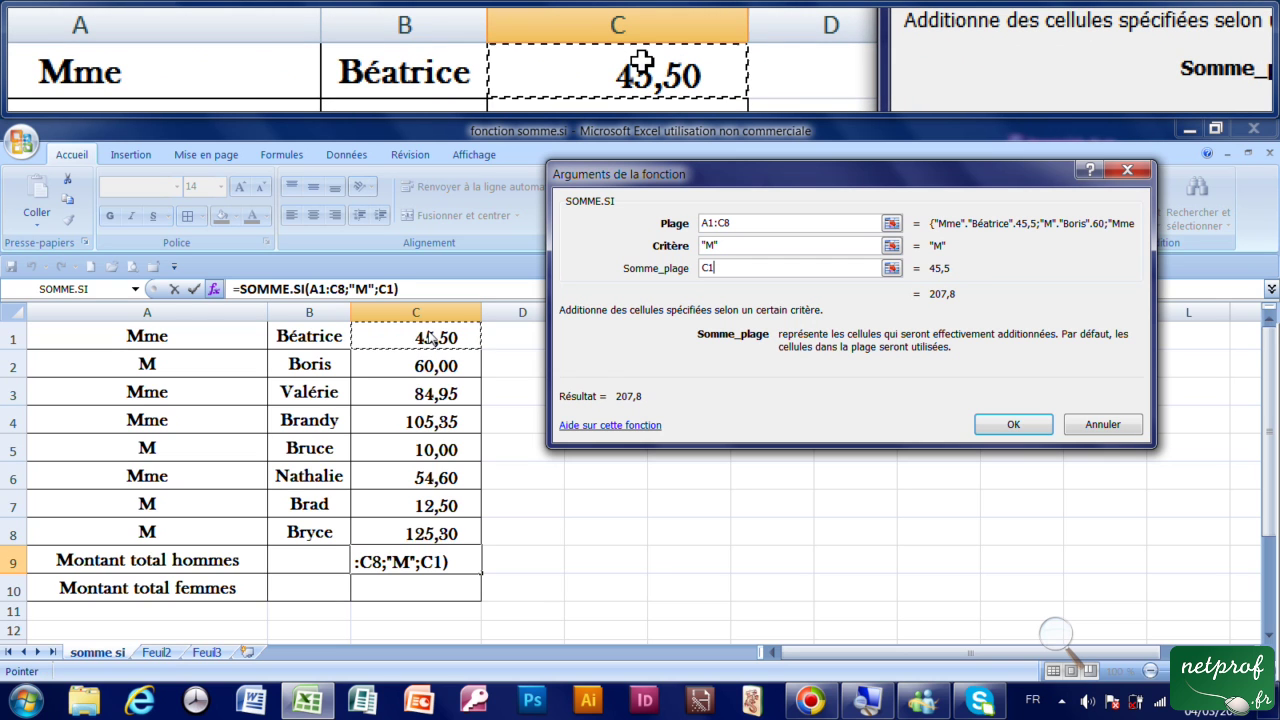
left_click_drag(432, 339, 432, 366)
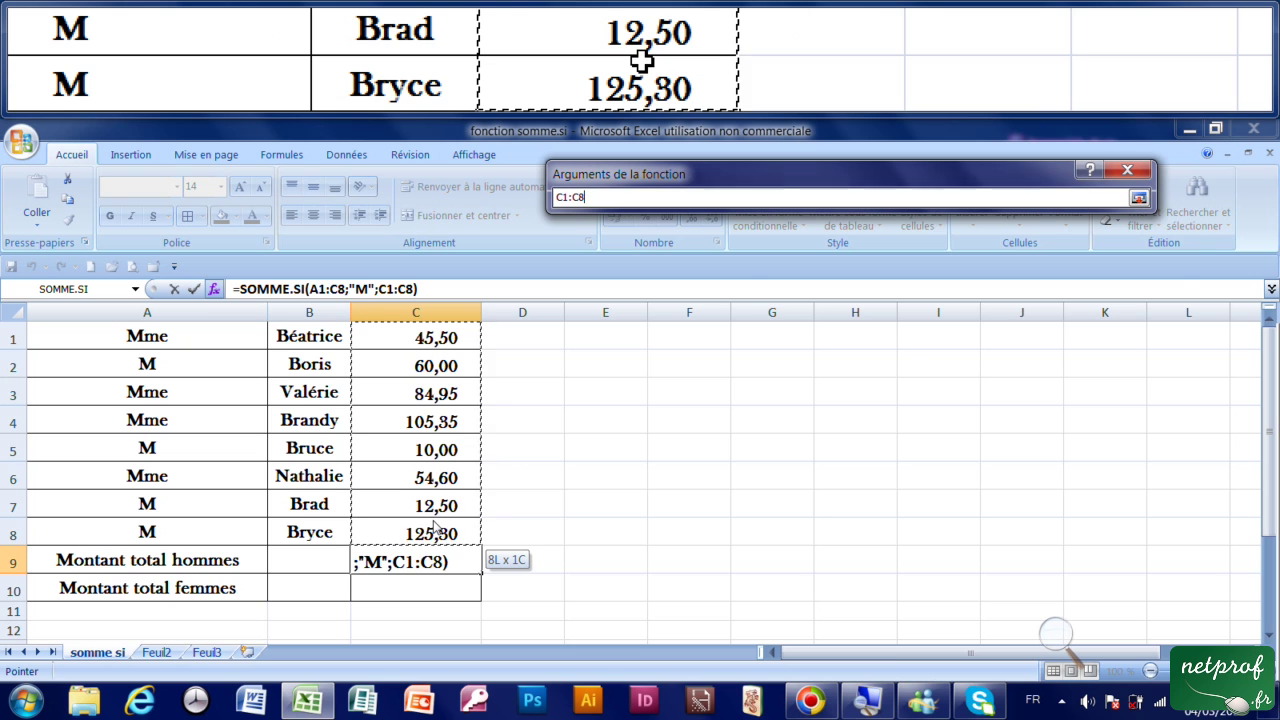
left_click_drag(434, 528, 434, 530)
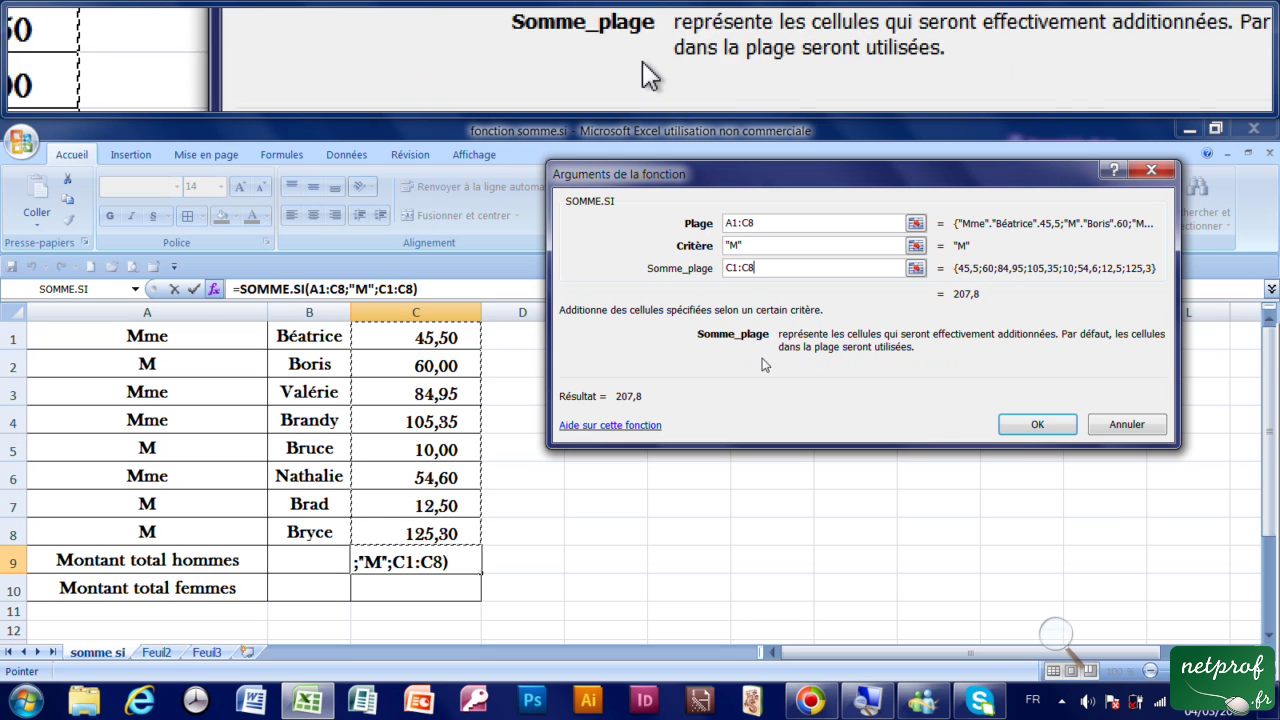
left_click(1038, 425)
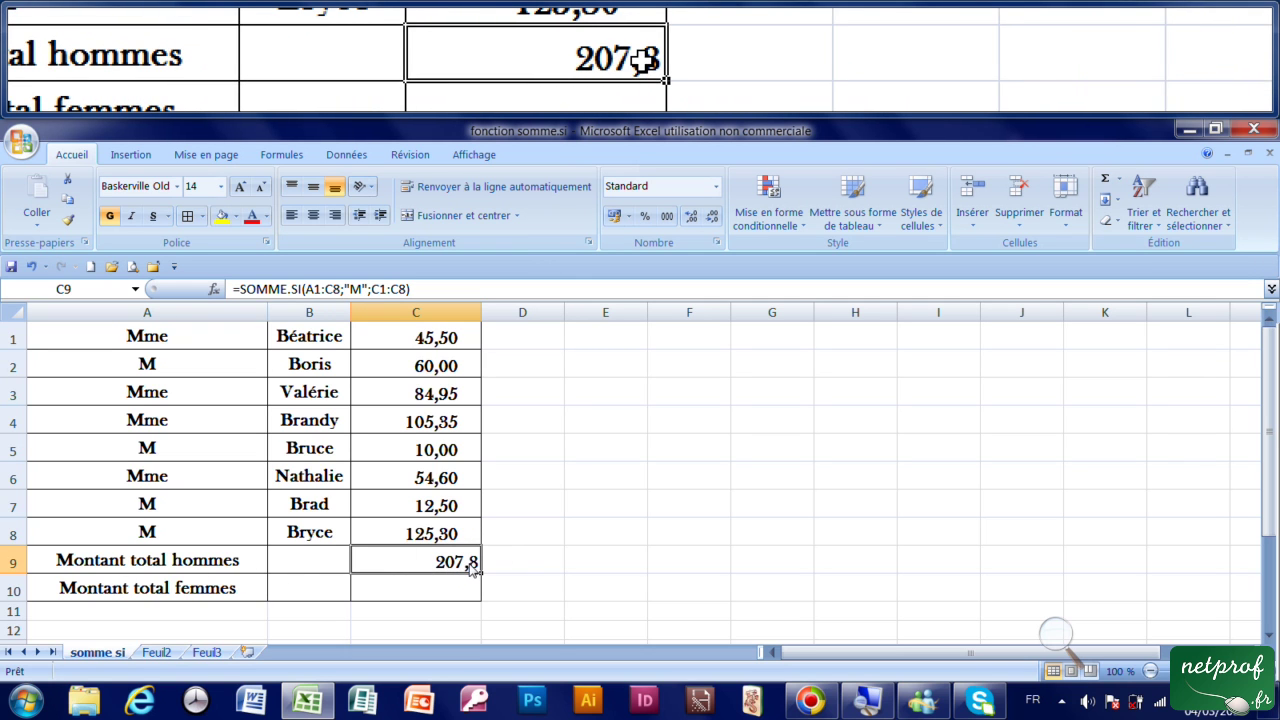
left_click(668, 218)
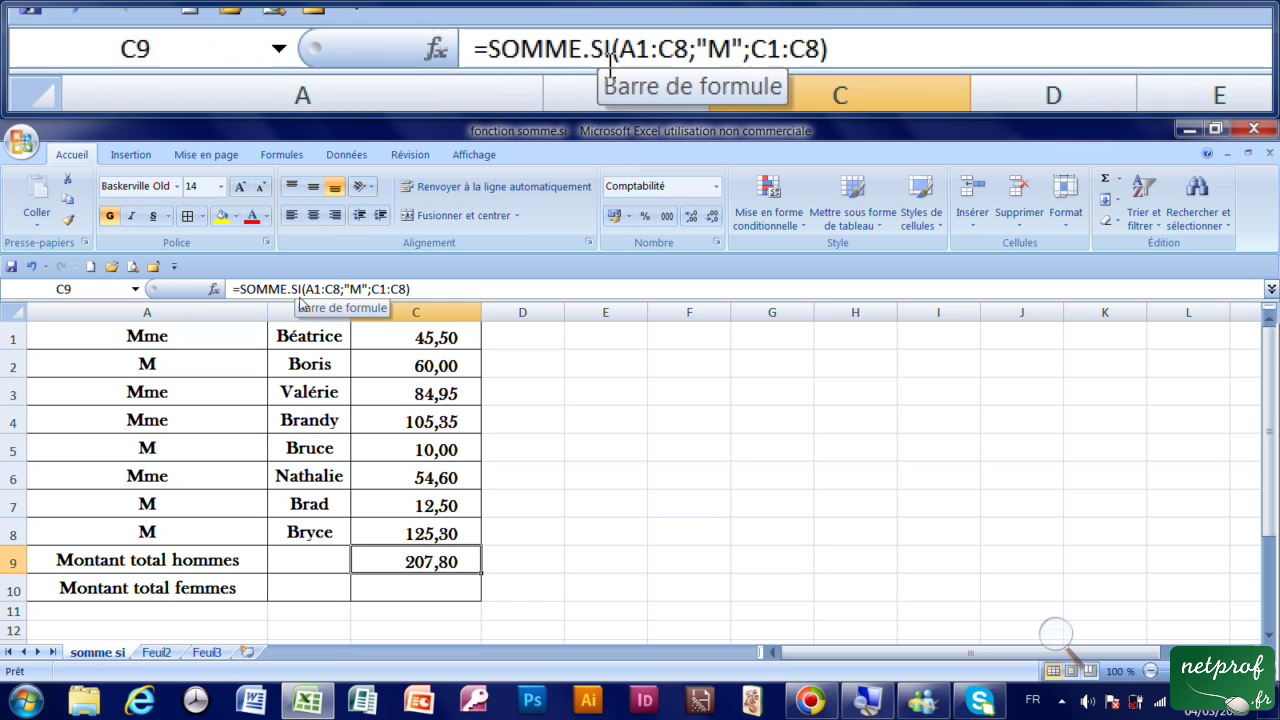
Step: Insert the SOMME.SI function in cell C10 for the women's total amount
left_click(416, 595)
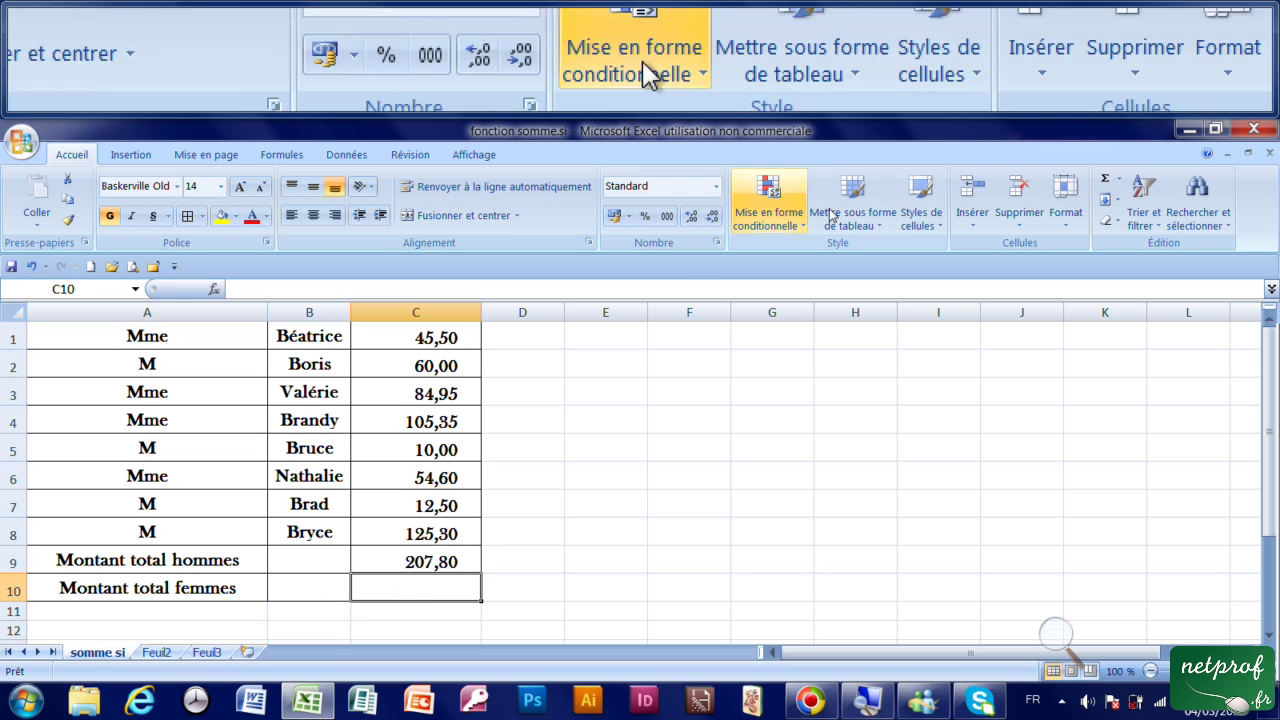
left_click(1120, 180)
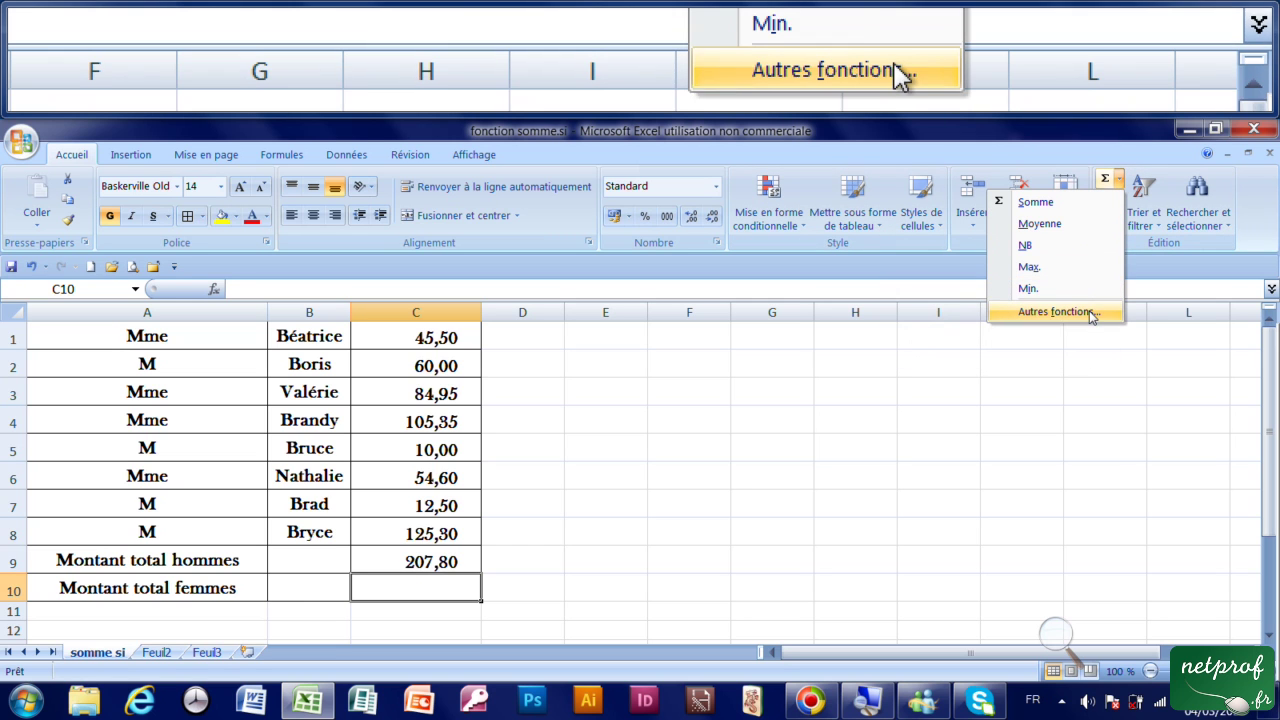
left_click(1088, 312)
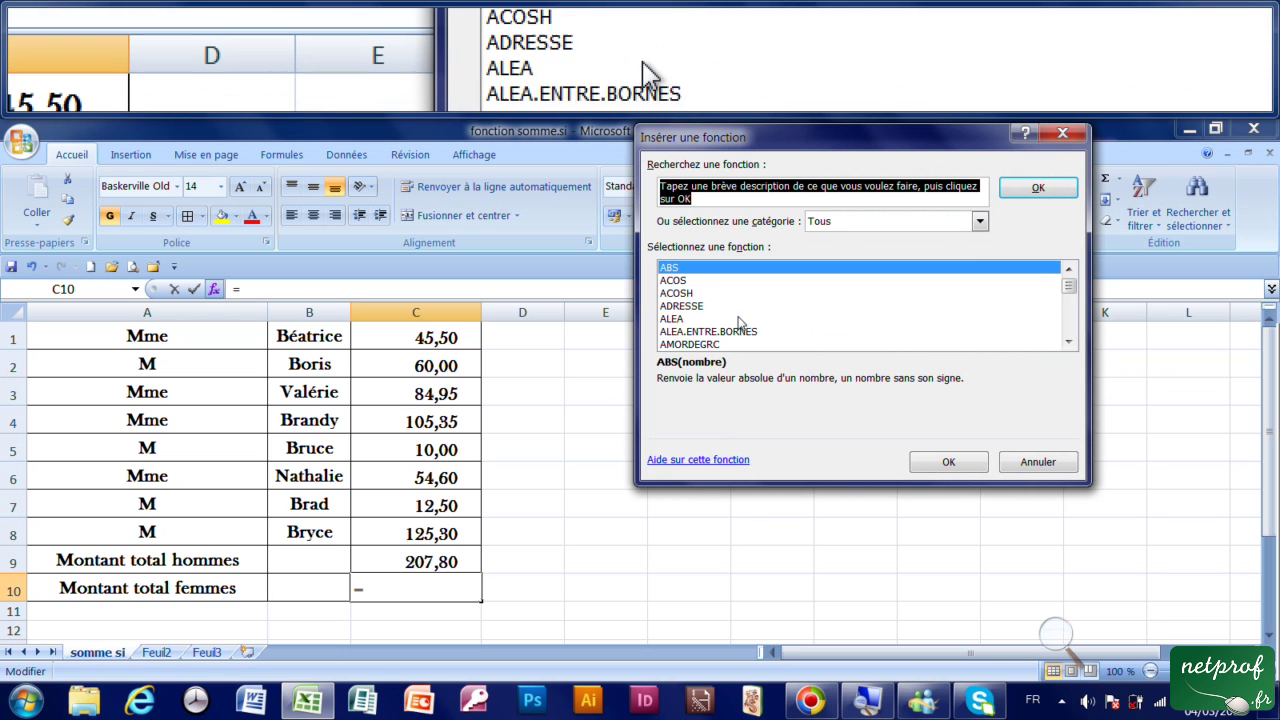
scroll(738, 320, "down", 12)
scroll(740, 315, "down", 20)
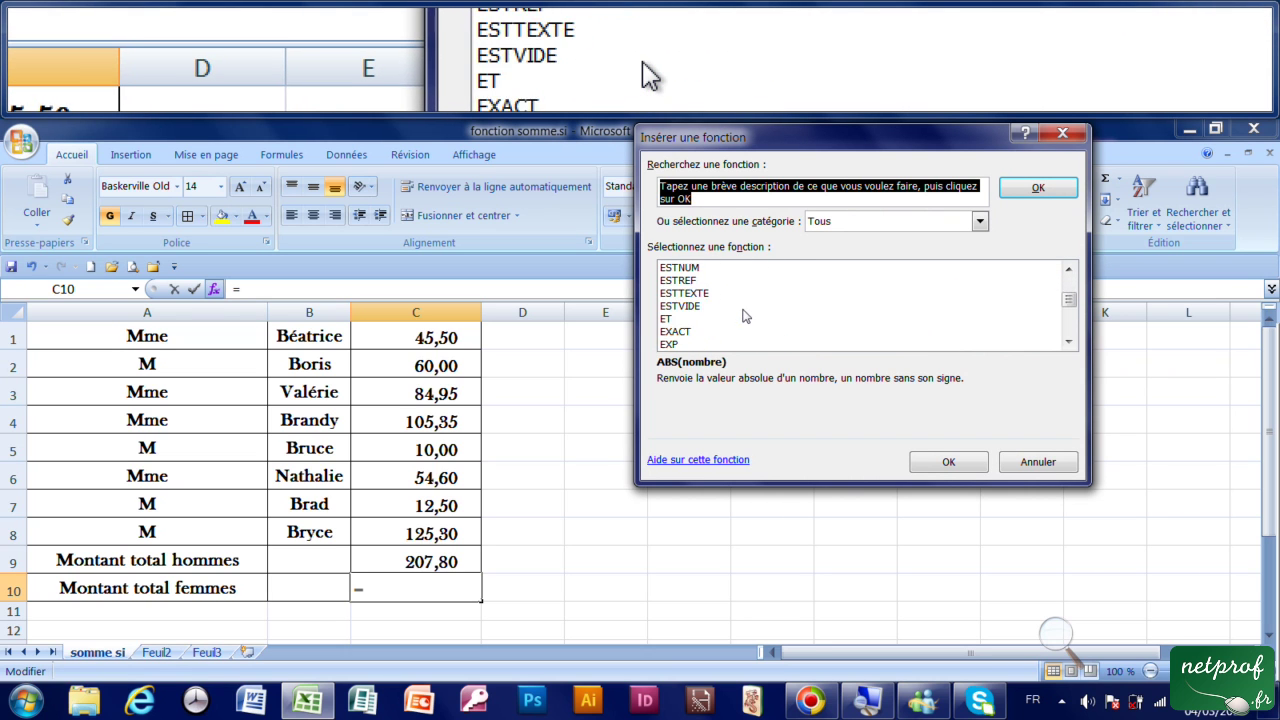
scroll(750, 308, "down", 20)
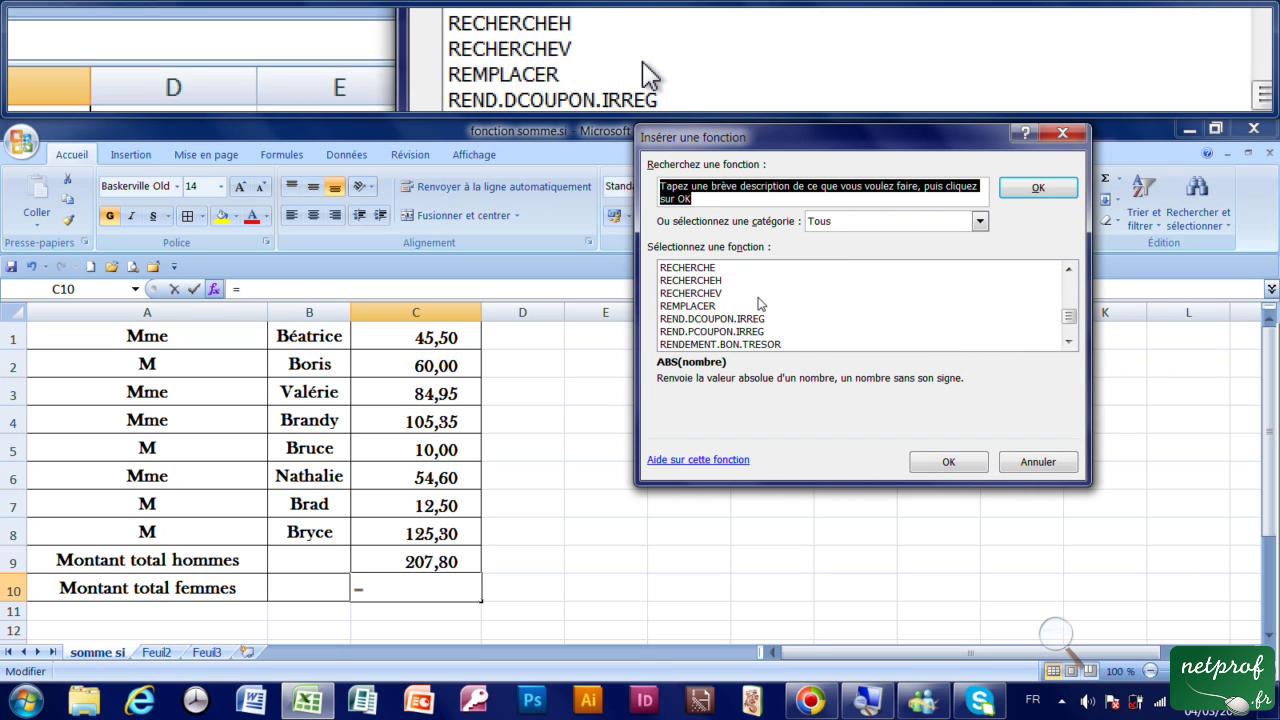
scroll(763, 304, "up", 5)
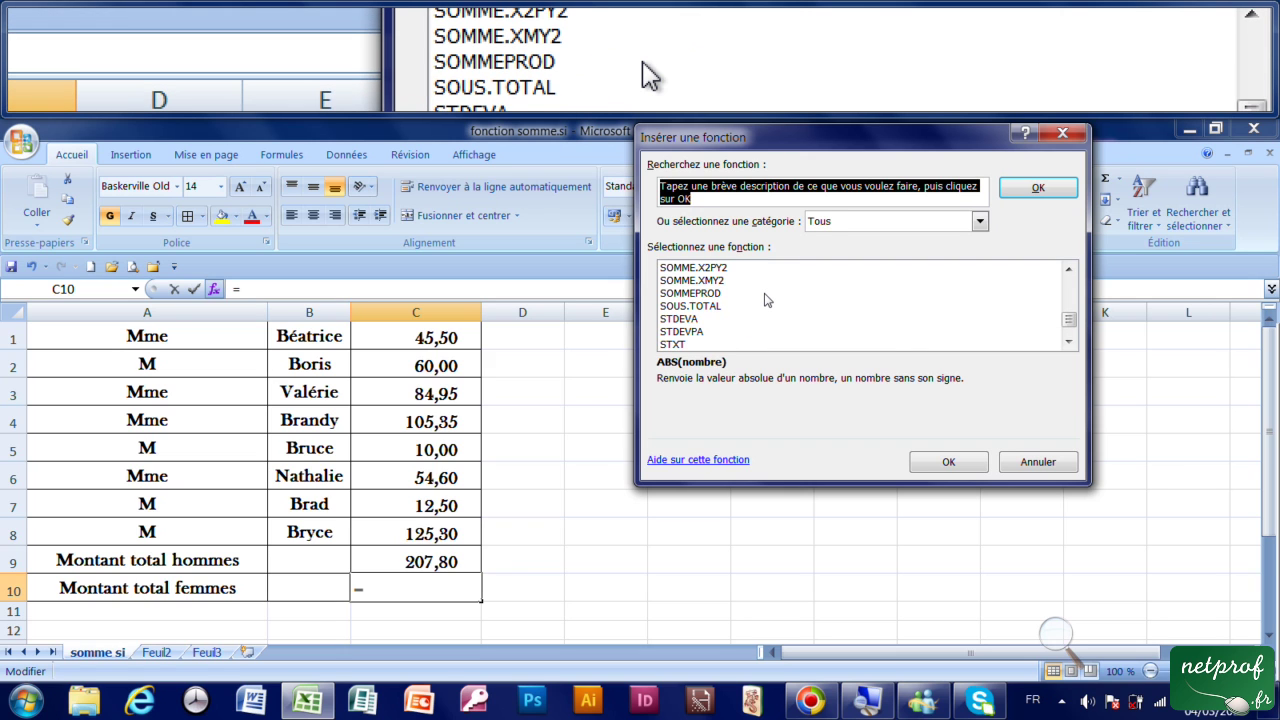
left_click(742, 268)
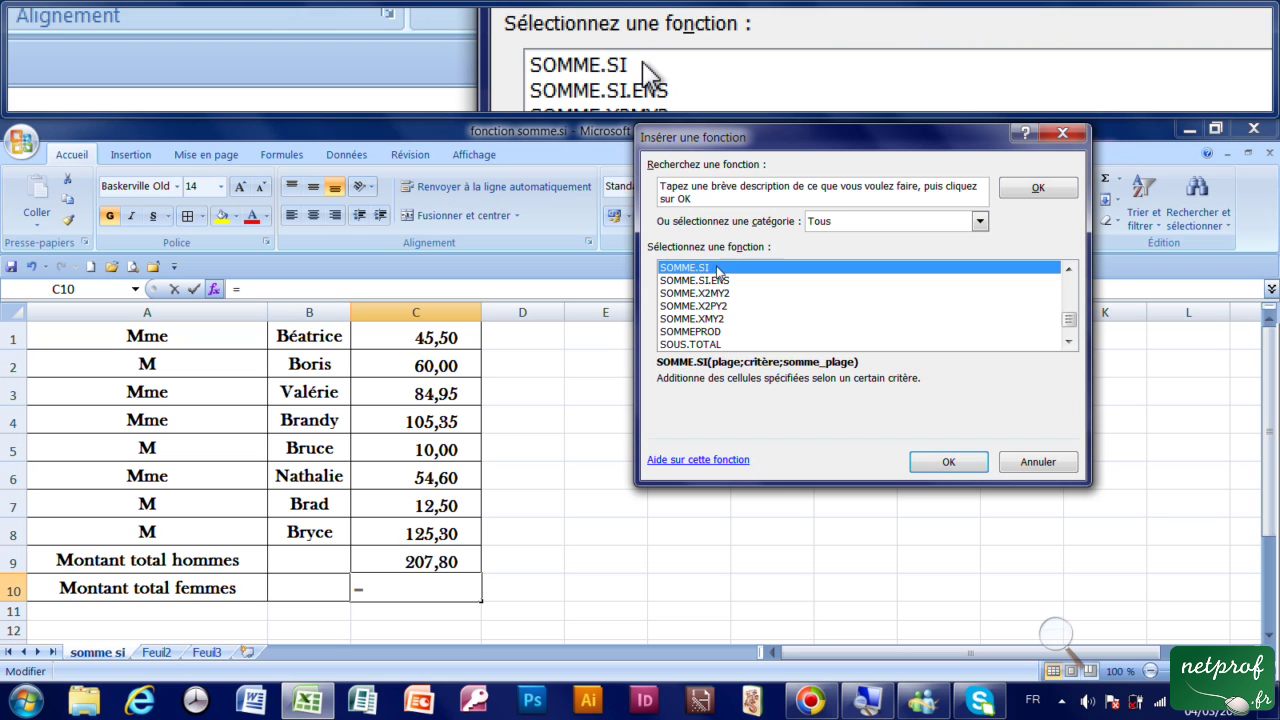
left_click(945, 461)
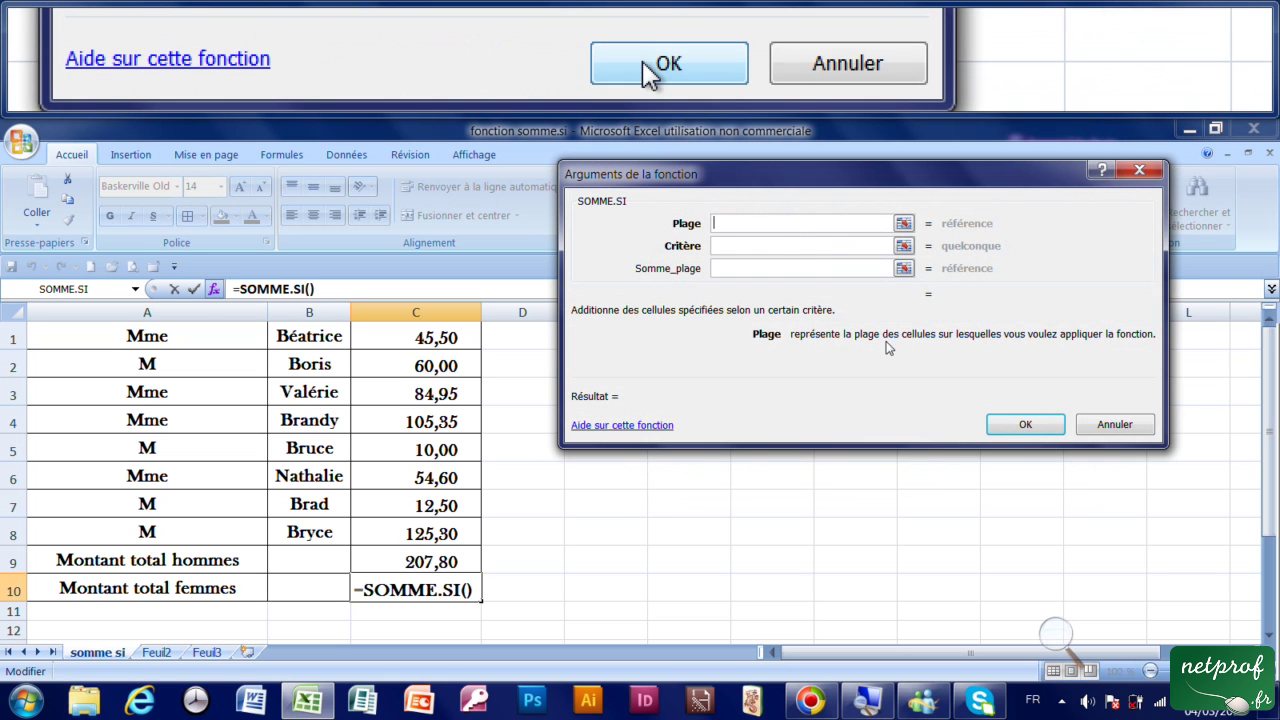
Step: Complete the C10 formula with criterion Mme, range (Plage) A1:C8 and sum range (Somme_plage) C1:C8
left_click(810, 252)
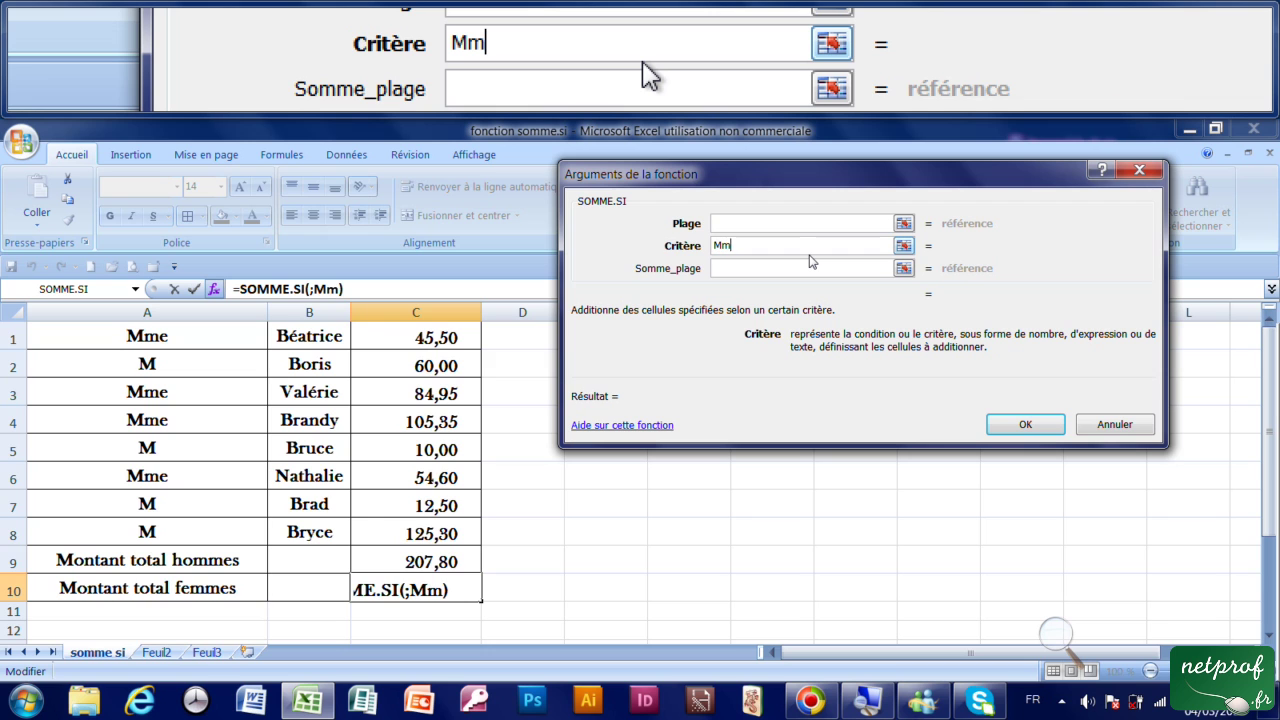
left_click(722, 225)
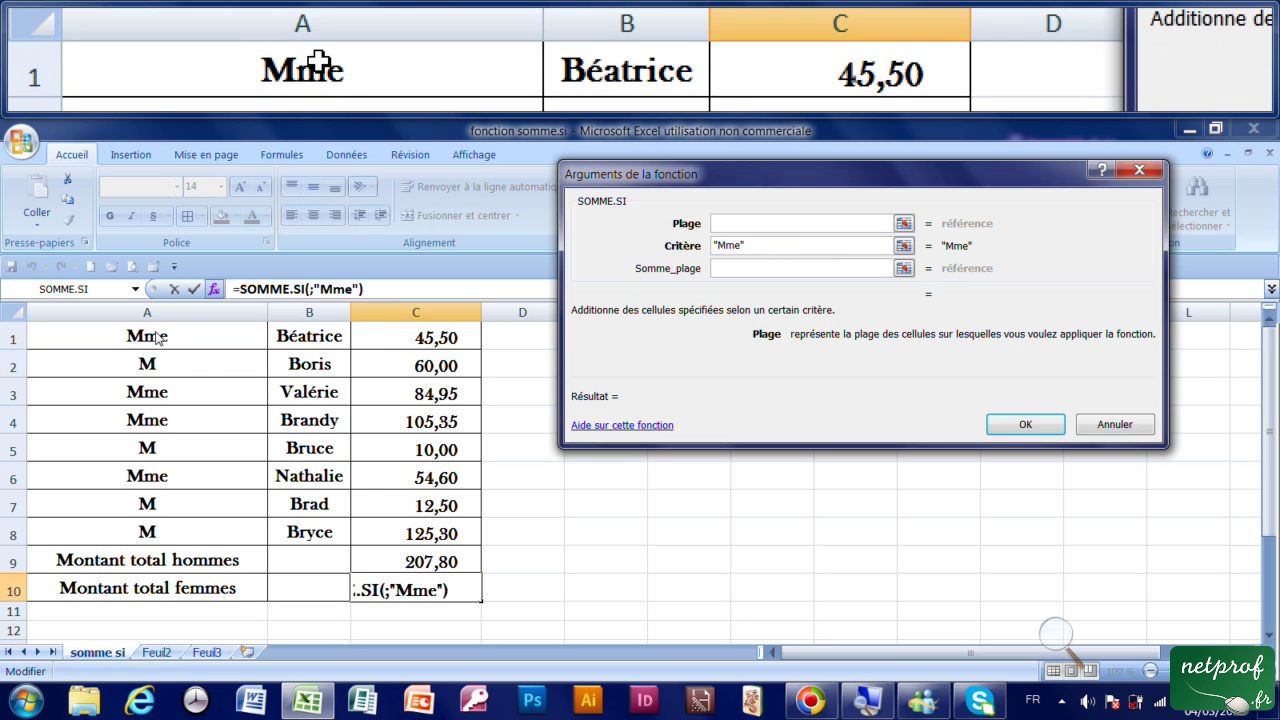
left_click_drag(158, 340, 390, 541)
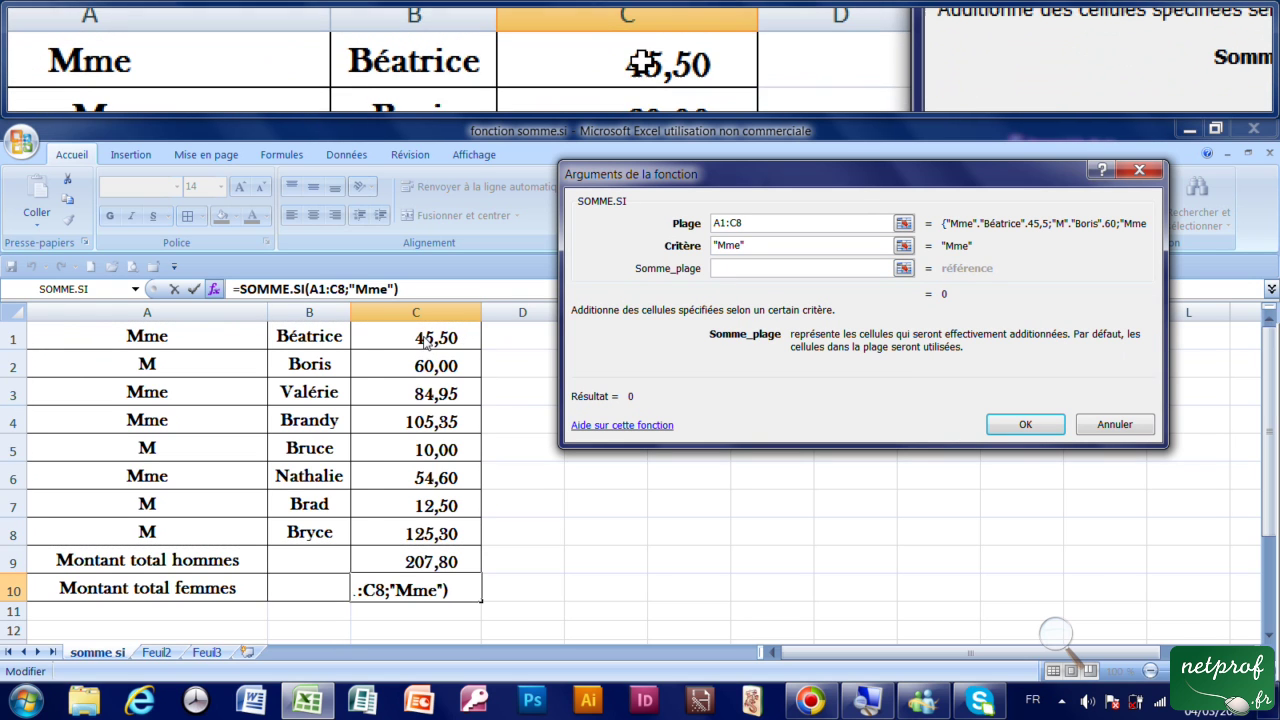
left_click_drag(427, 341, 437, 533)
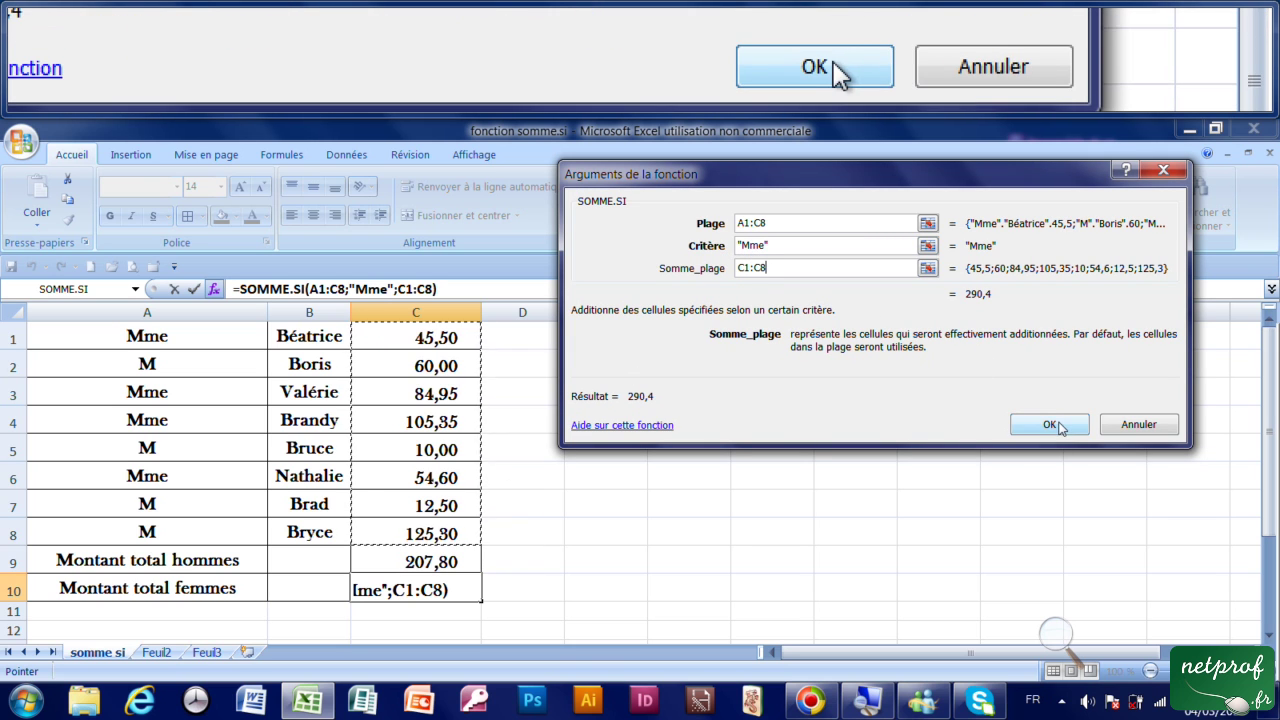
left_click(1052, 424)
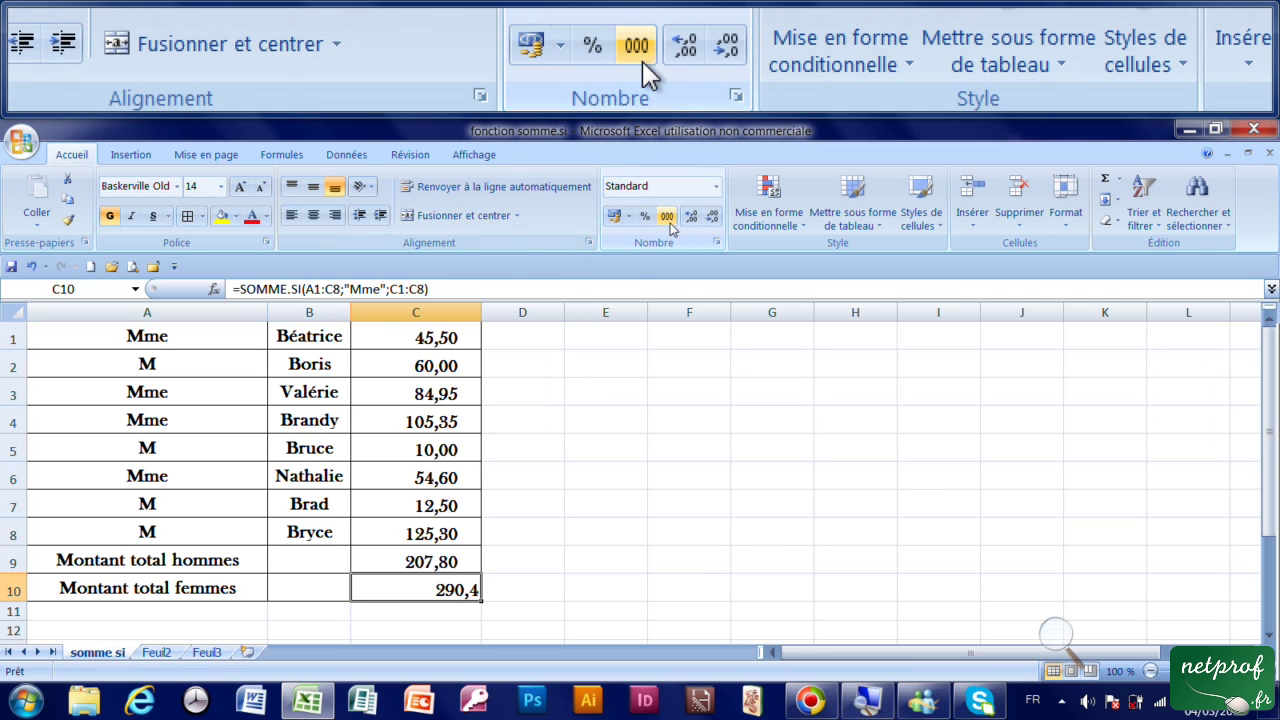
Step: Give cell C10 the thousands-separator number format and apply the euro accounting format (Comptabilité) to the amounts in C1:C10
left_click(667, 218)
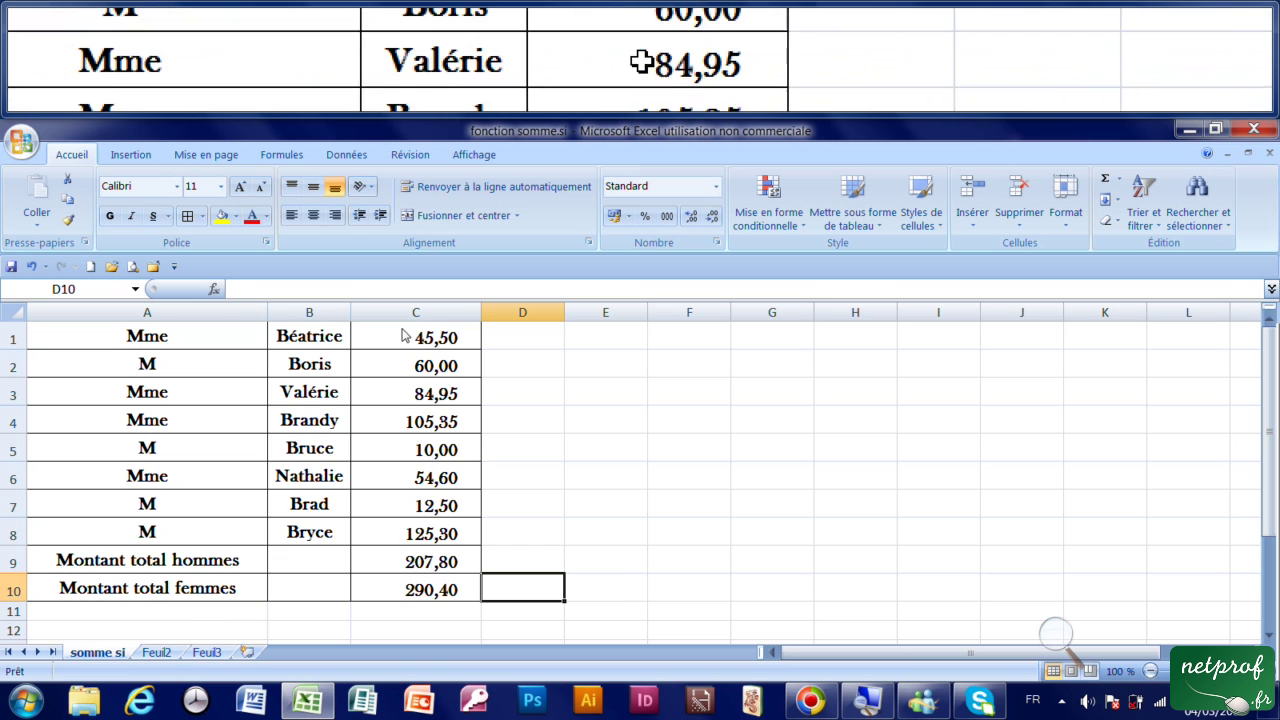
left_click_drag(426, 341, 436, 597)
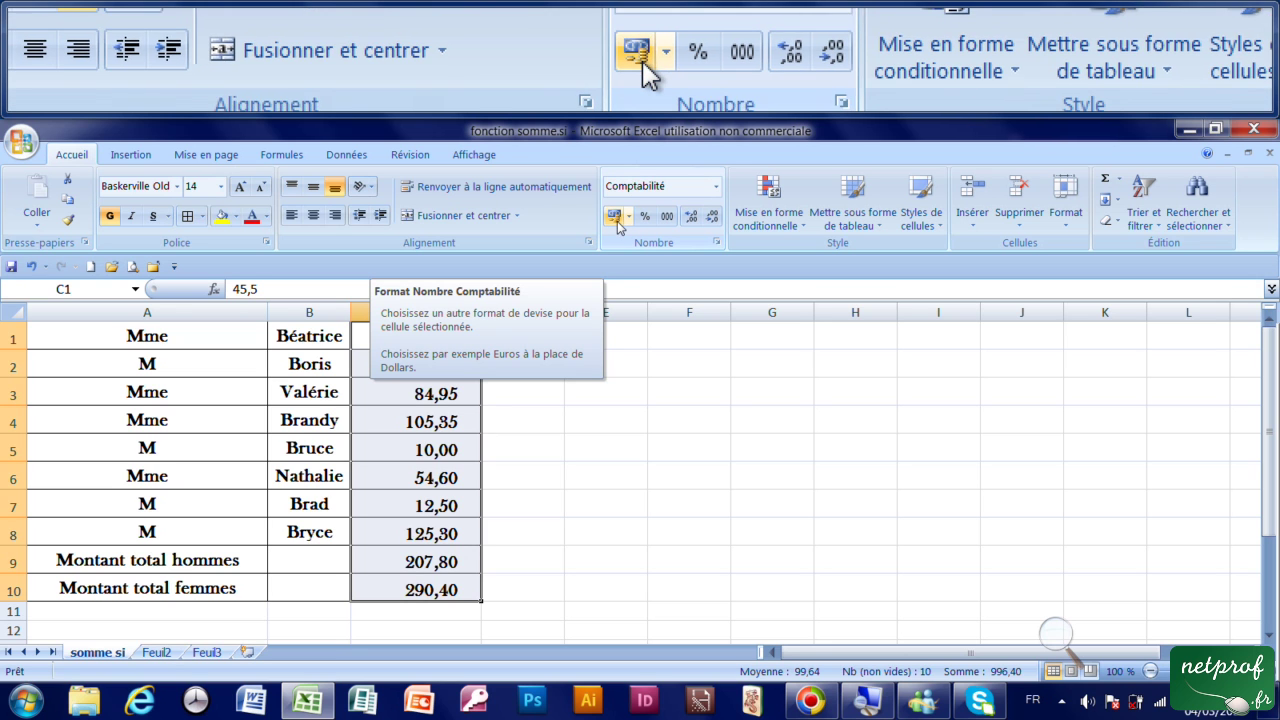
left_click(612, 217)
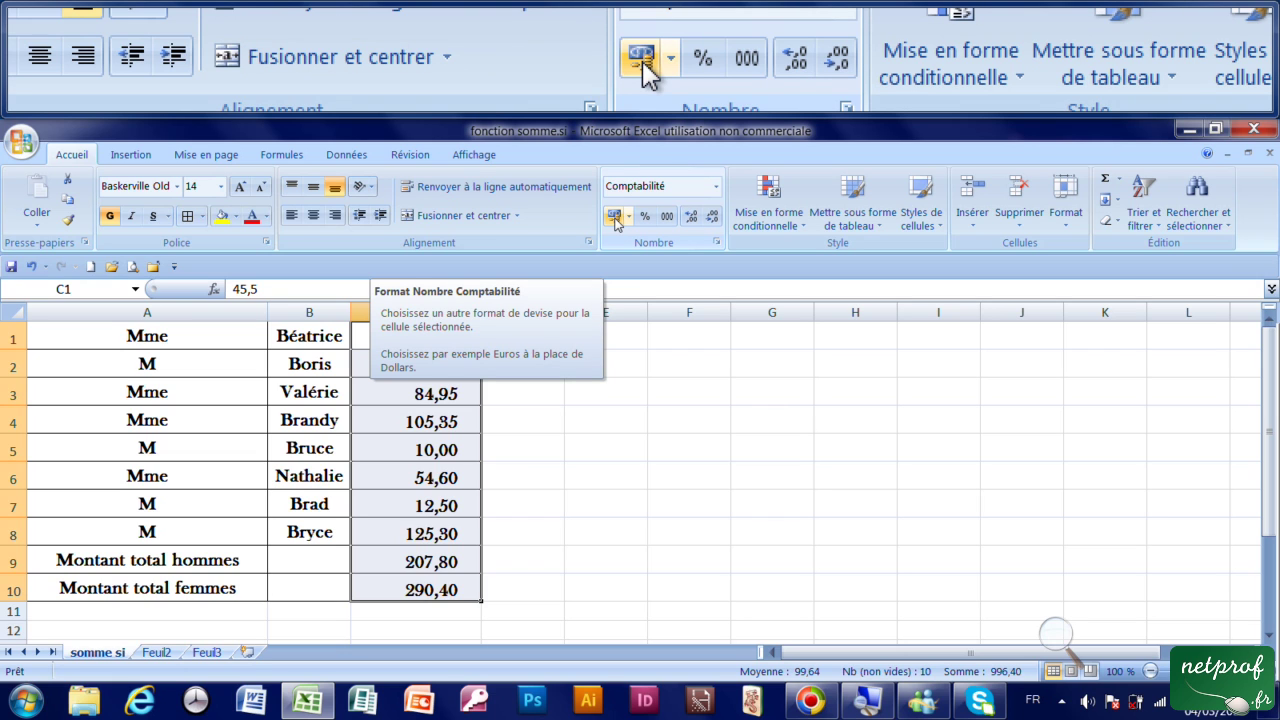
left_click(614, 218)
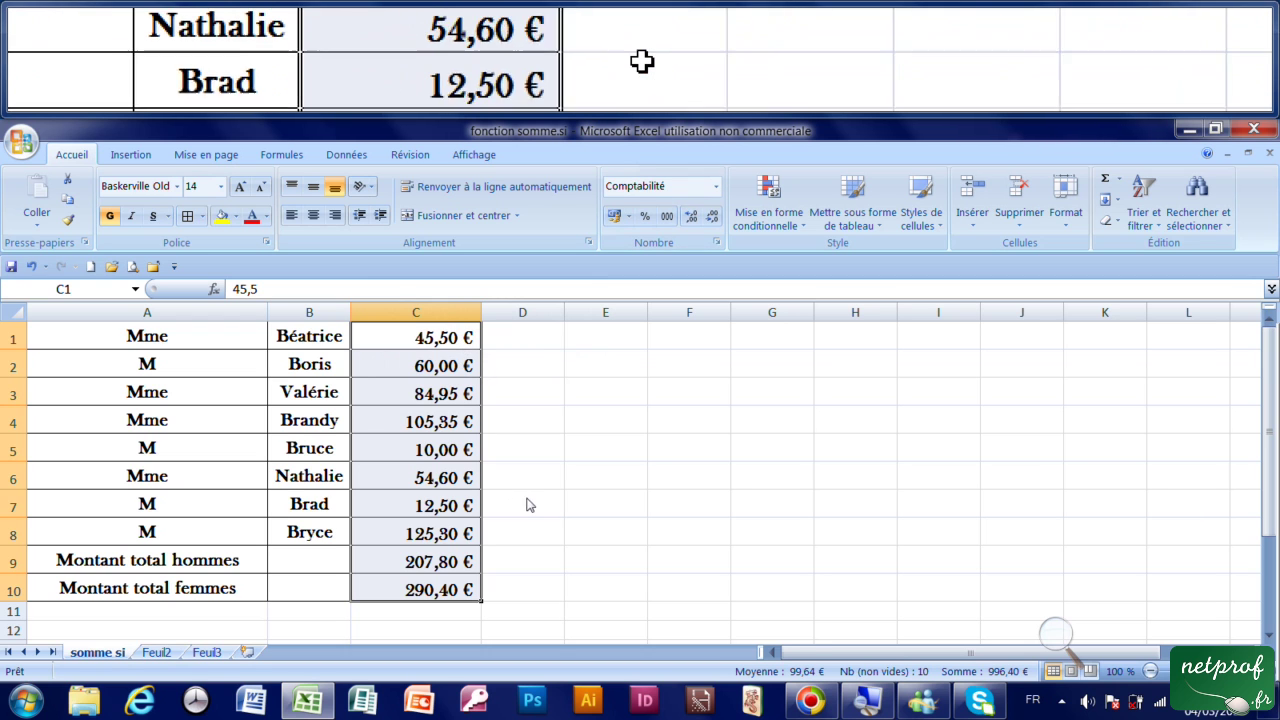
left_click(557, 509)
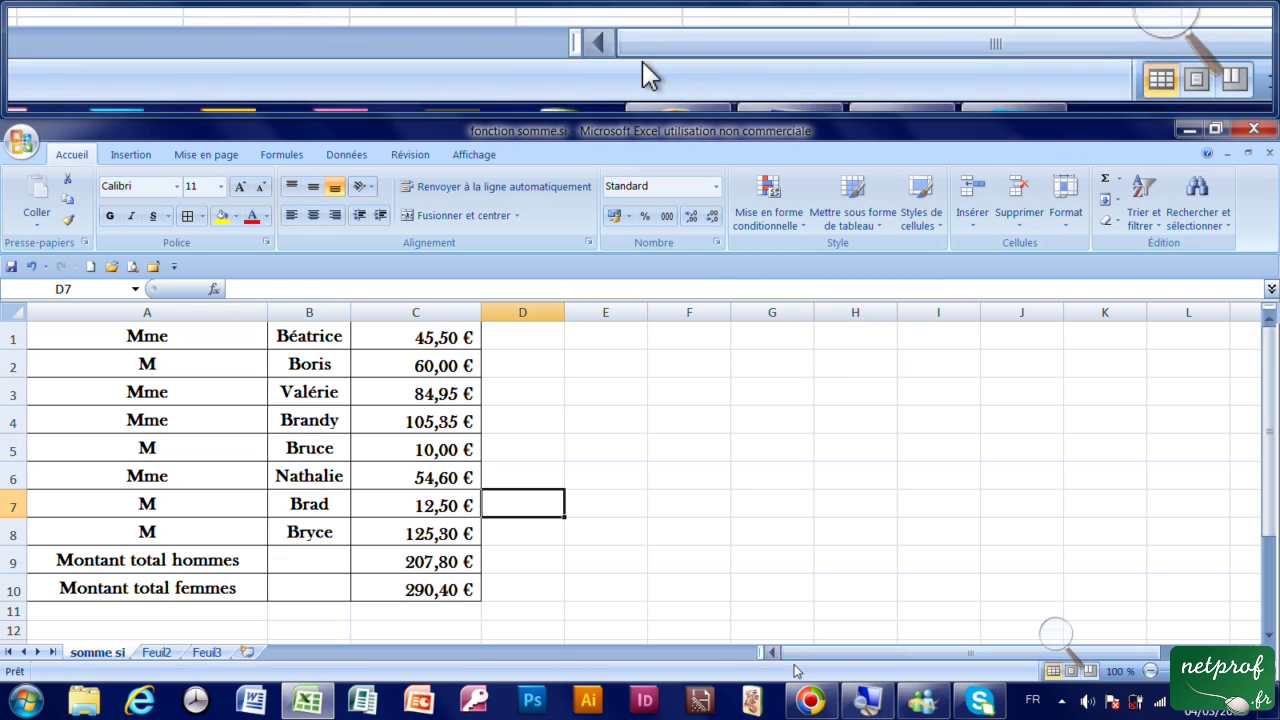
mouse_move(829, 703)
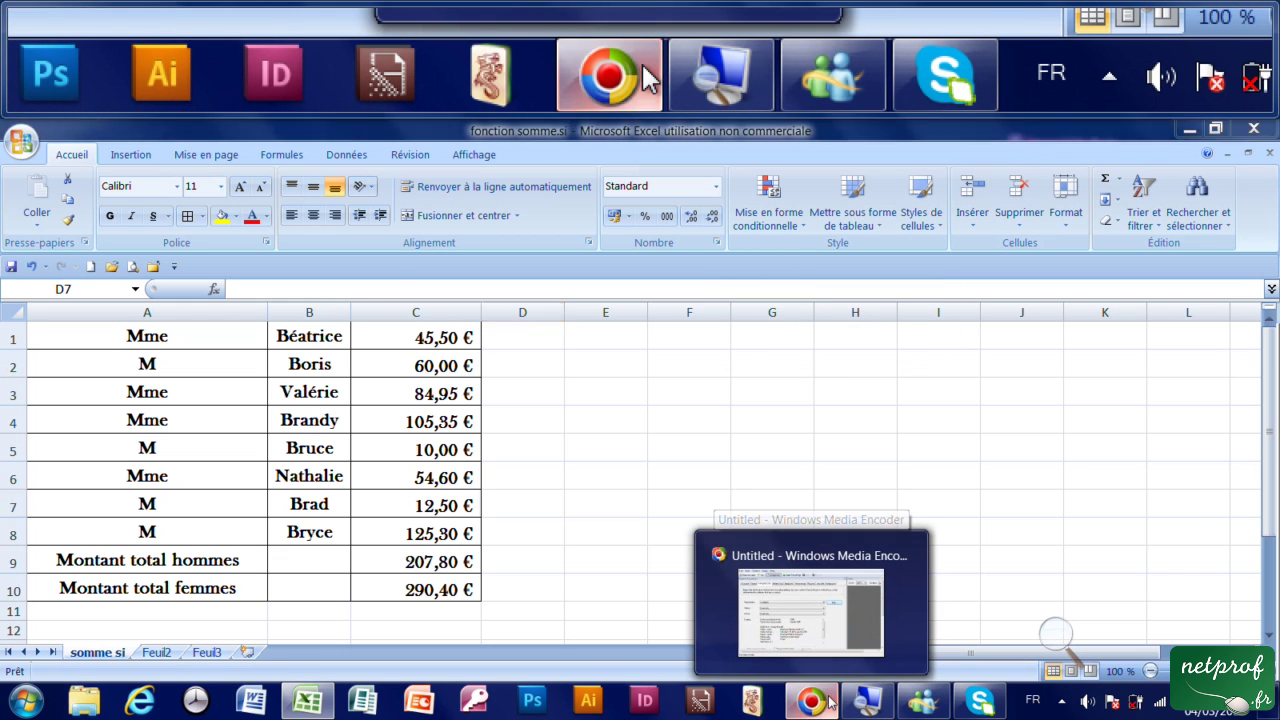